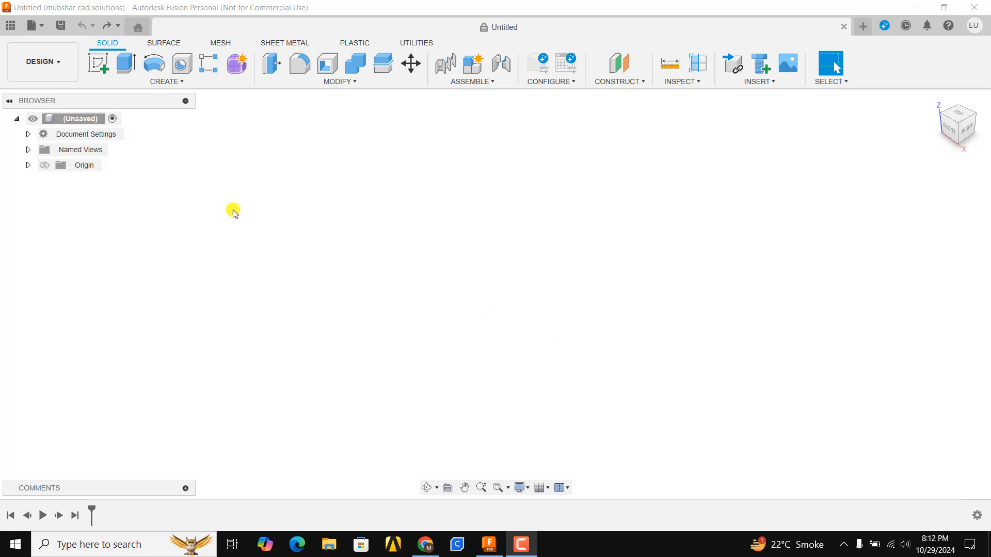
Step: Start a new sketch on the horizontal XY origin plane
click(106, 115)
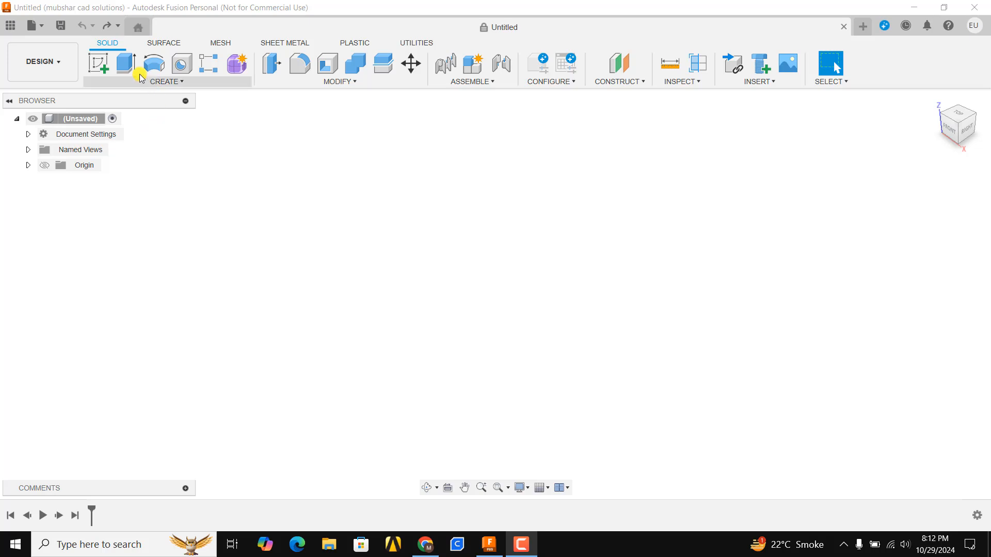
click(98, 66)
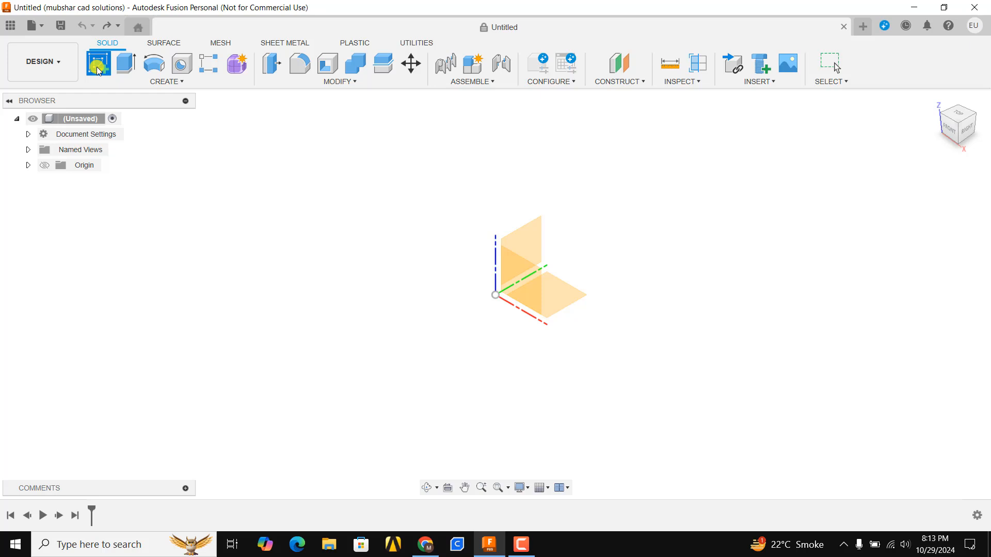
click(98, 70)
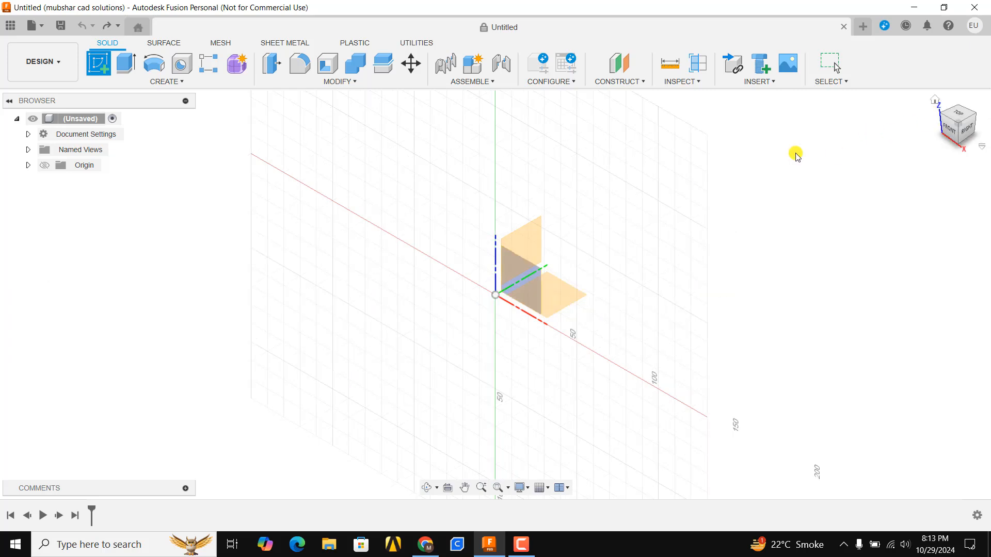
click(567, 292)
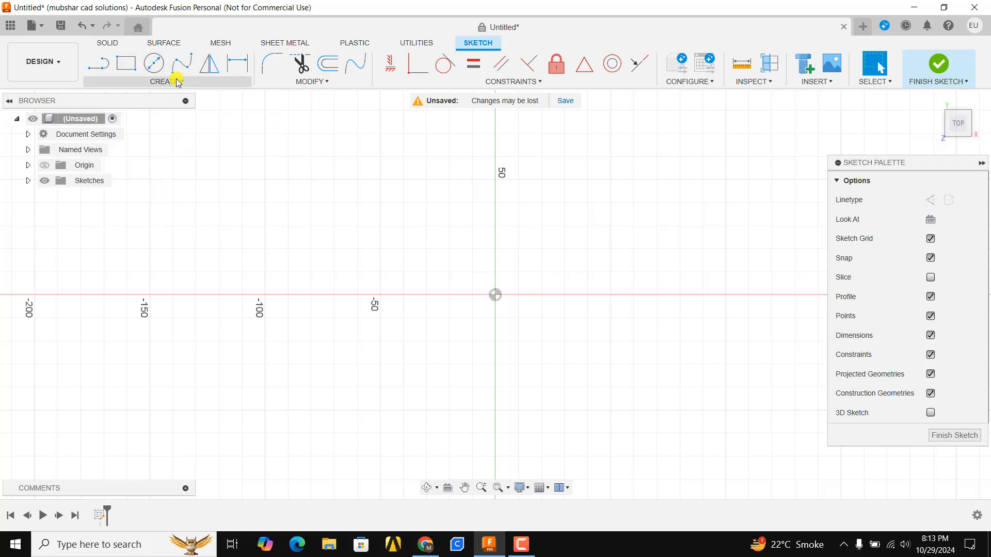
Step: Draw a horizontal line about 150 mm long from the origin along the red X axis
click(202, 81)
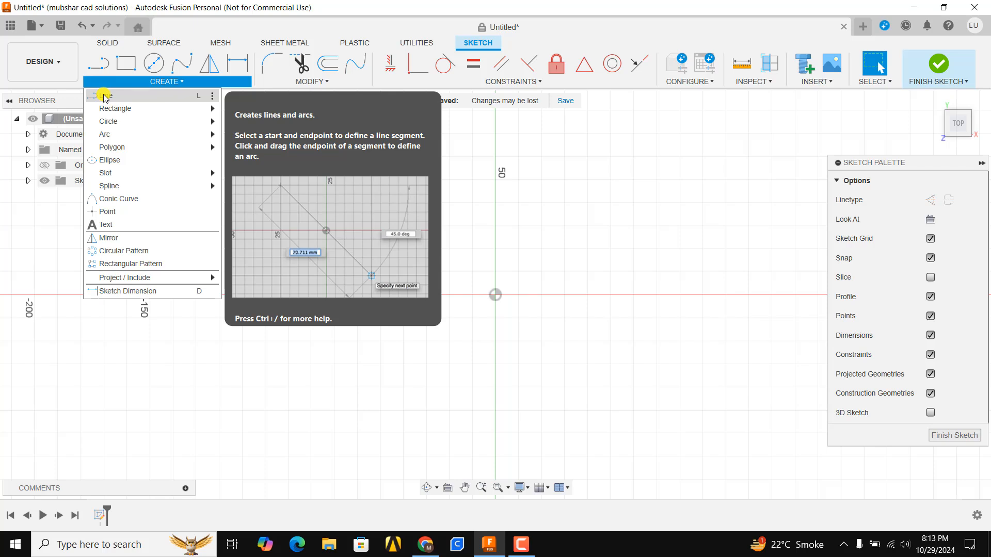
click(105, 66)
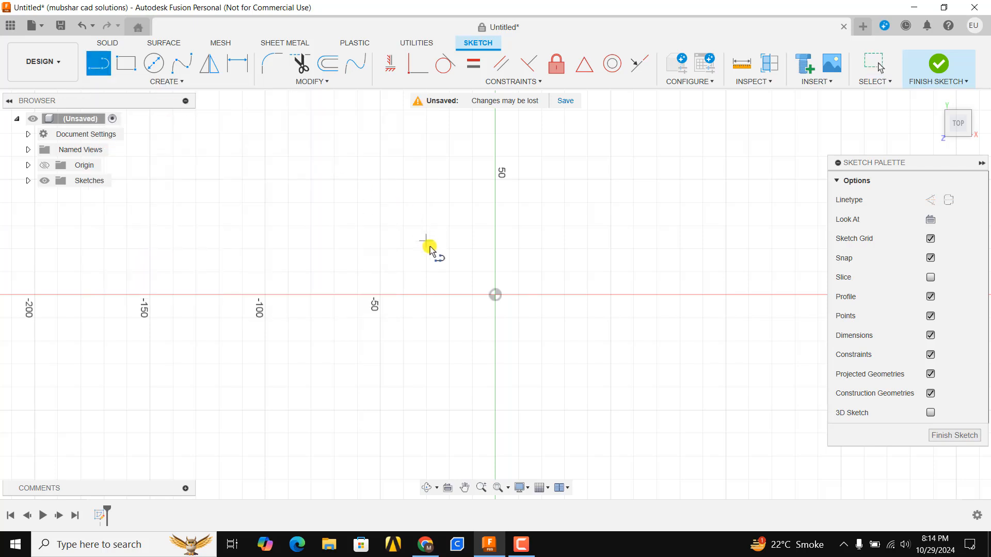
key(Escape)
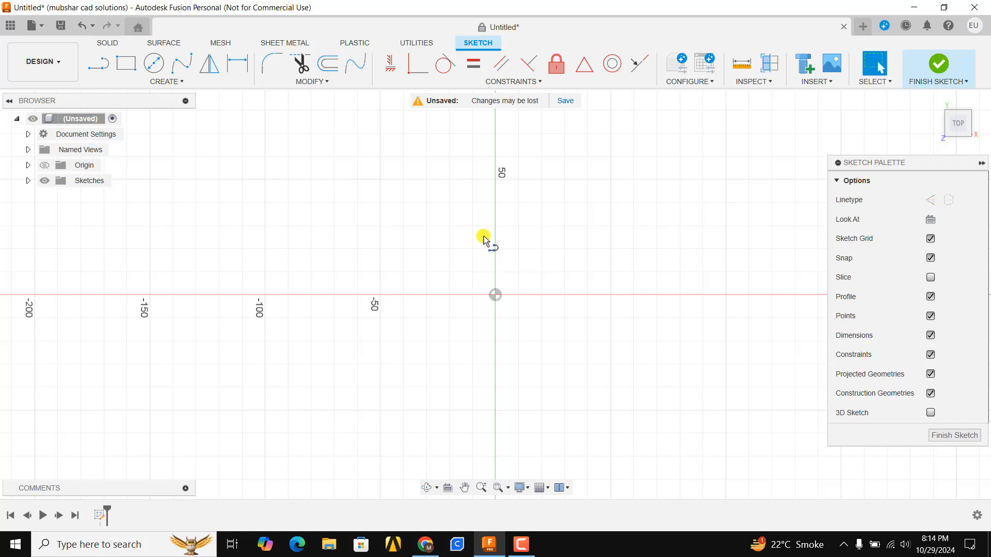
key(l)
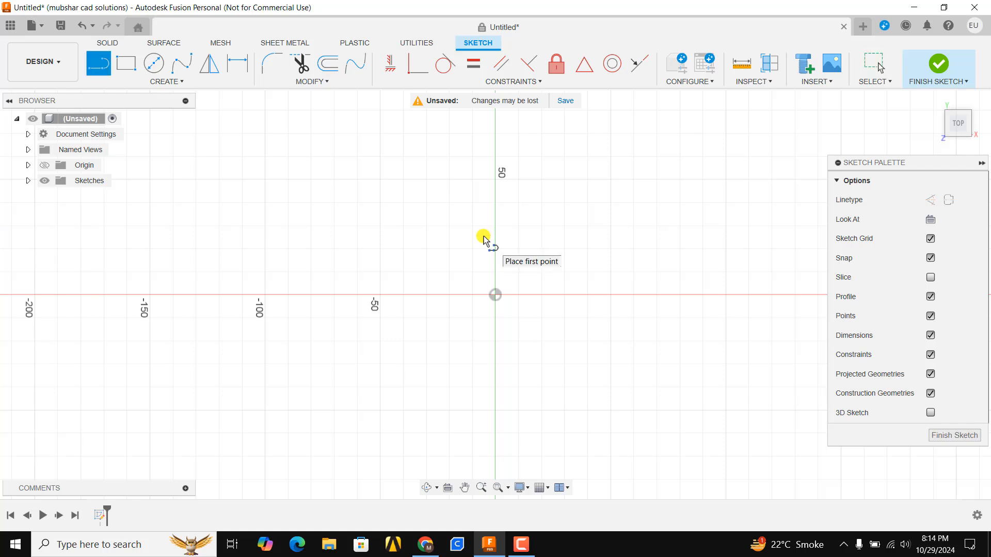
middle_drag(518, 298, 302, 306)
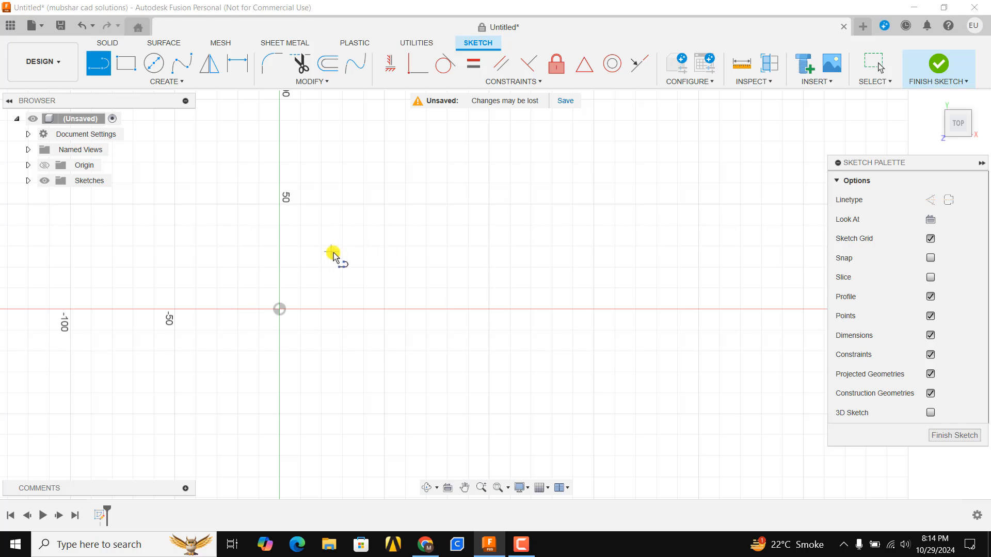
click(930, 258)
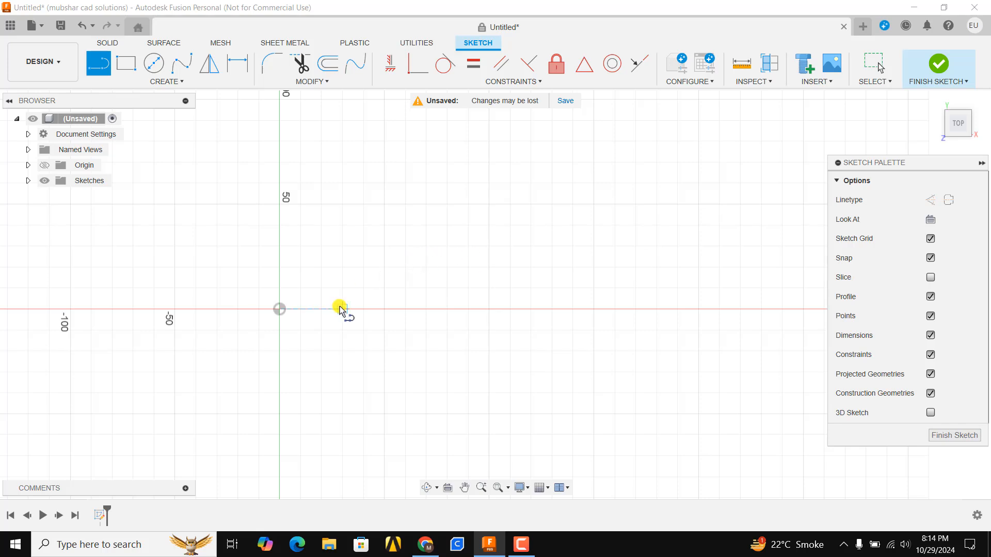
click(279, 309)
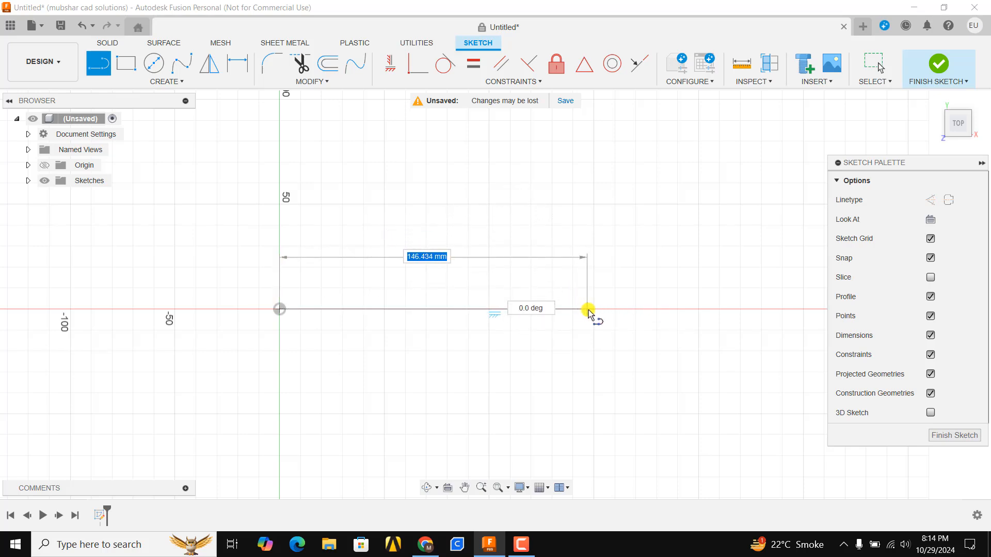
click(594, 309)
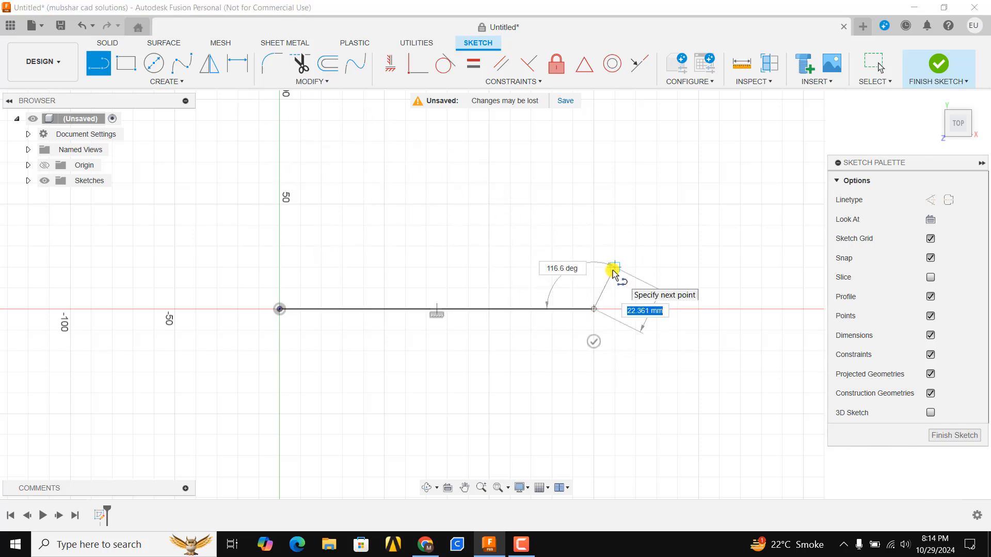
key(Escape)
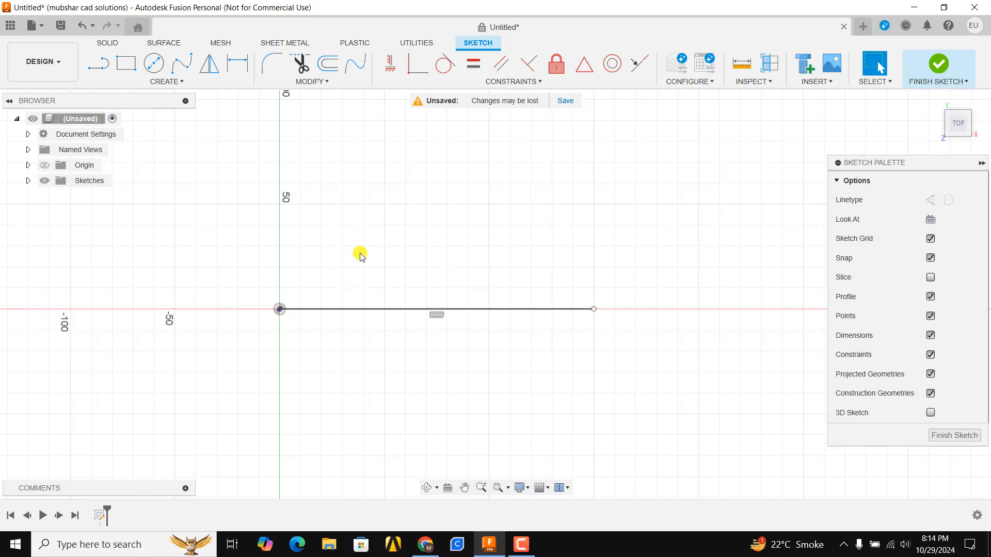
Step: Draw a second line from the origin, 100 mm long and at 45 degrees to the horizontal line
middle_drag(386, 253, 546, 273)
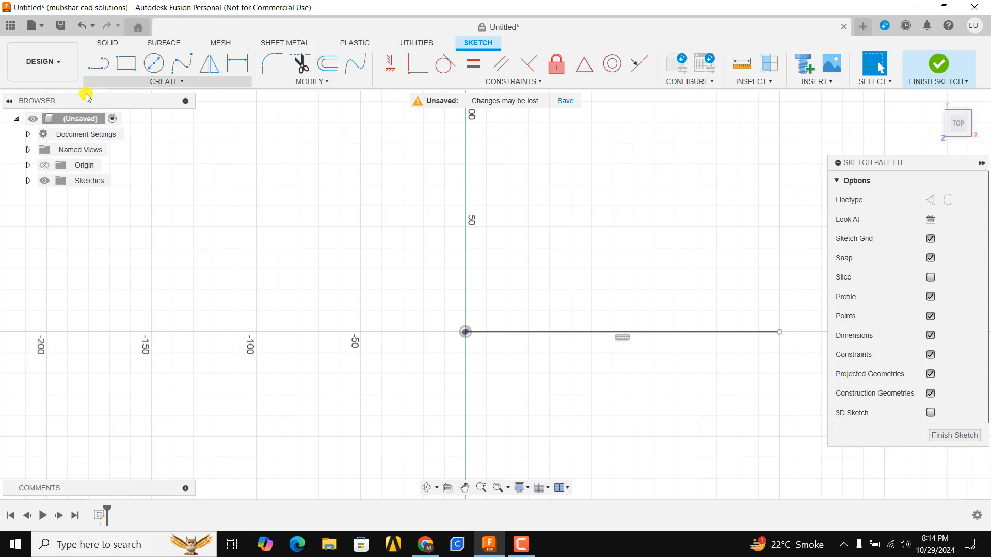
click(98, 70)
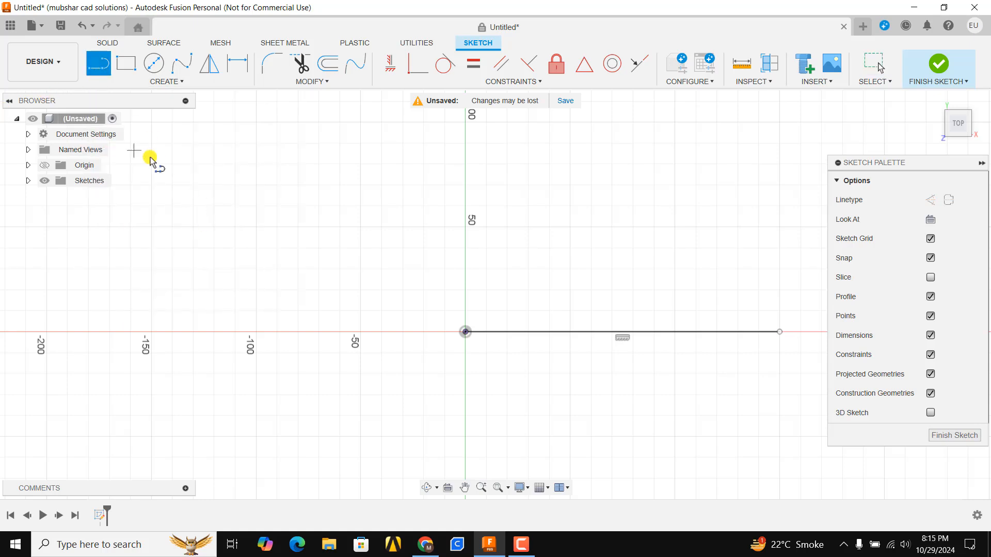
click(465, 332)
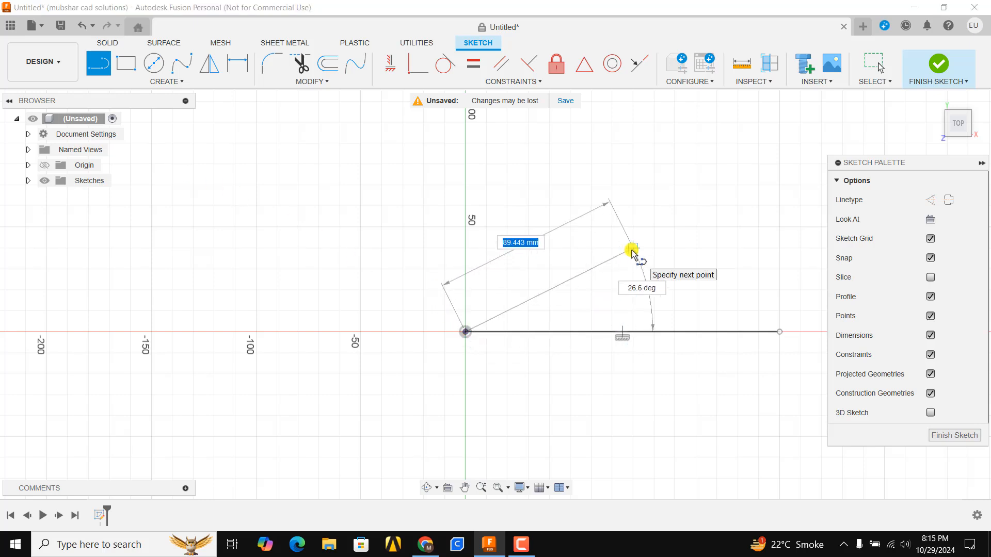
text(100)
key(Tab)
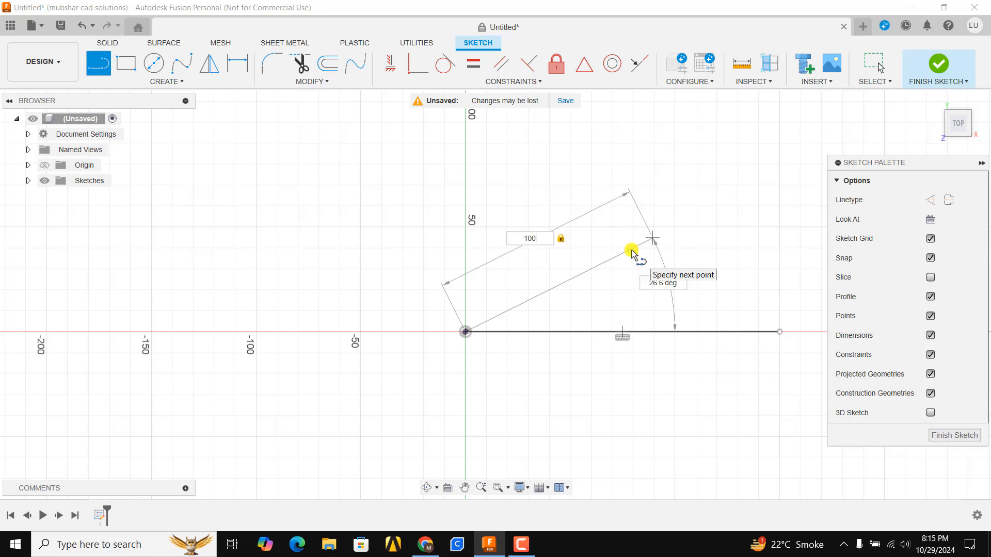
key(Tab)
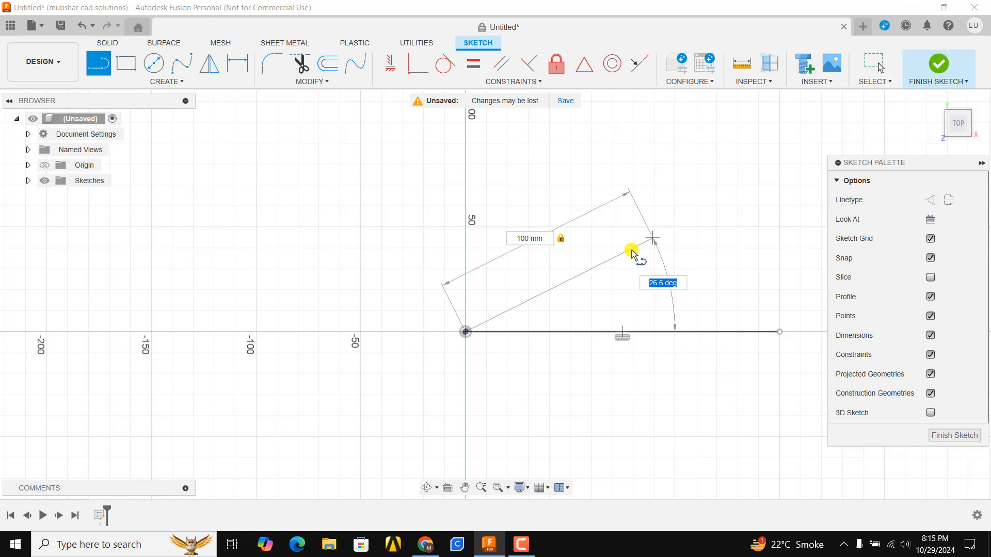
text(45)
key(Tab)
key(Return)
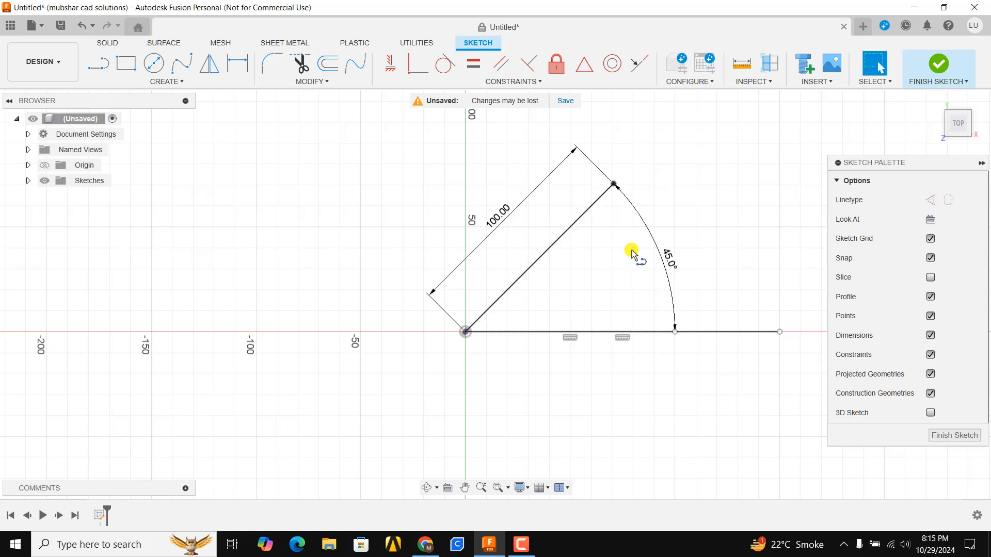
Step: Delete both sketched lines together with their length and angle dimensions
scroll(630, 252, down, 3)
middle_drag(629, 257, 474, 257)
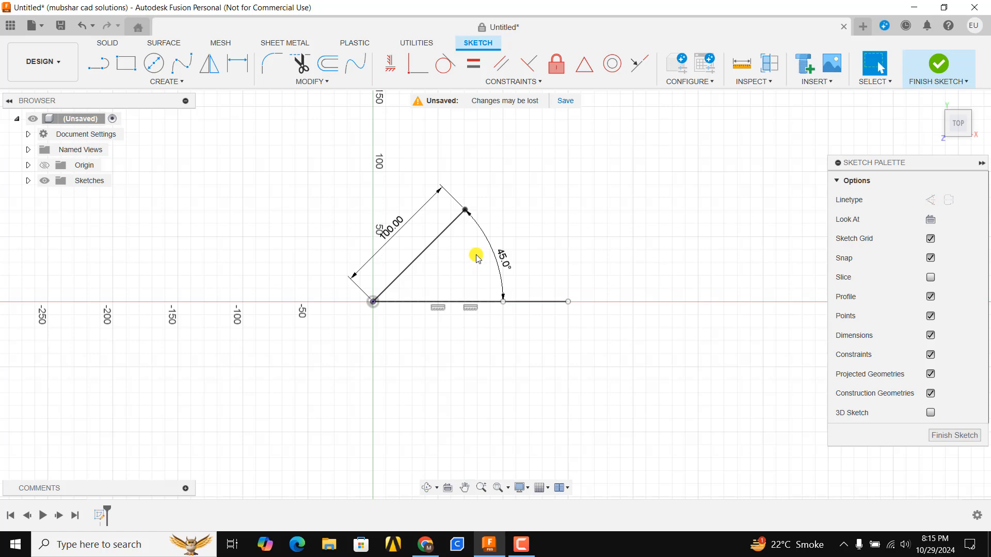
scroll(454, 207, up, 4)
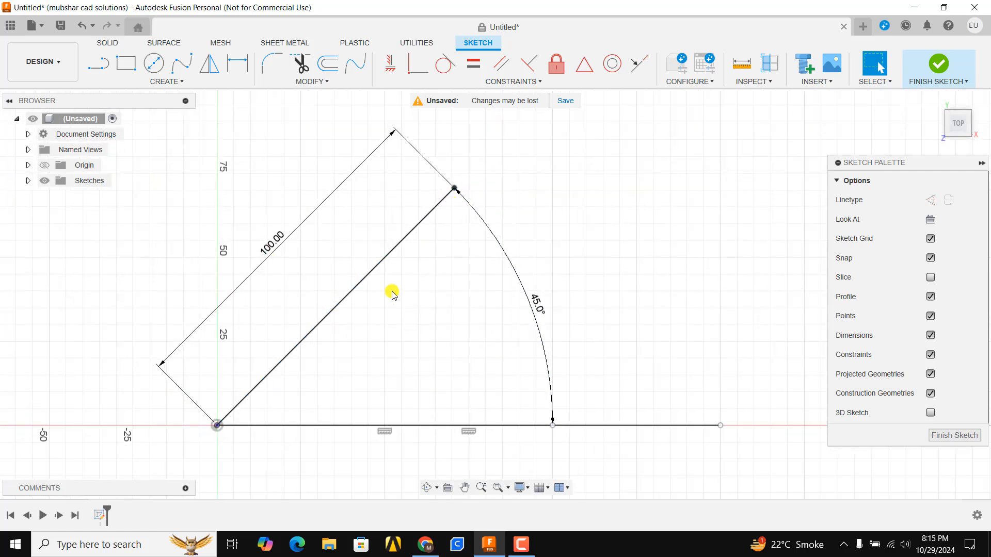
scroll(390, 291, down, 2)
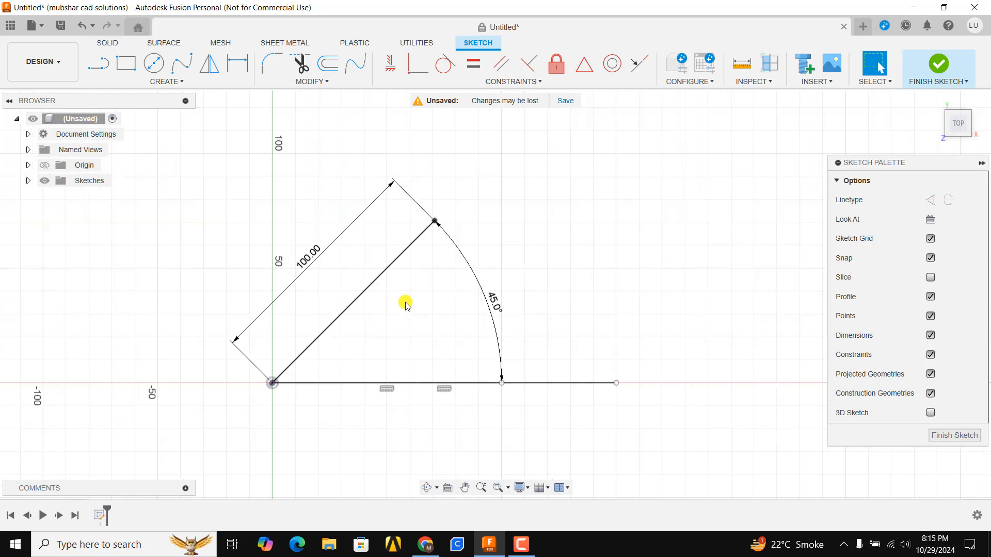
scroll(405, 303, down, 3)
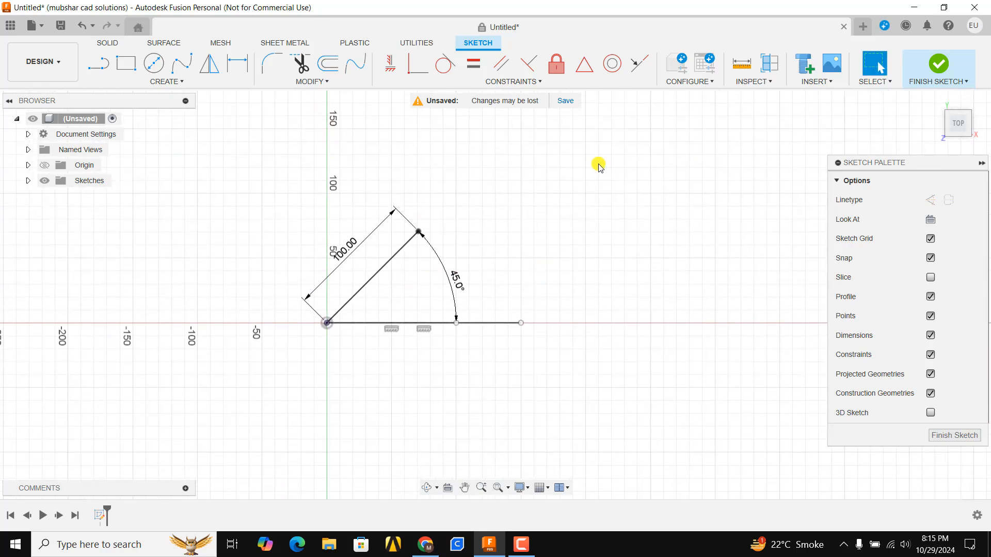
drag(607, 159, 266, 397)
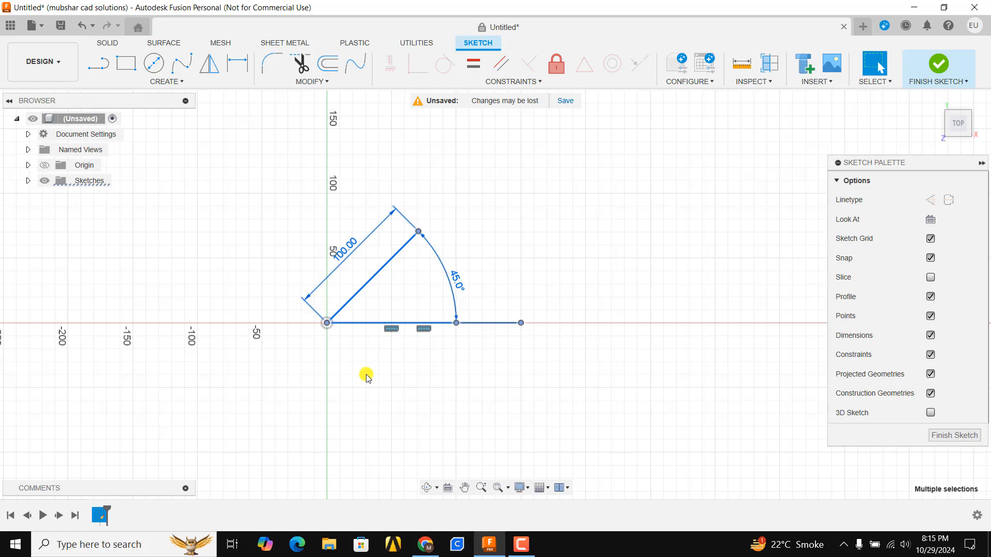
key(Delete)
click(99, 69)
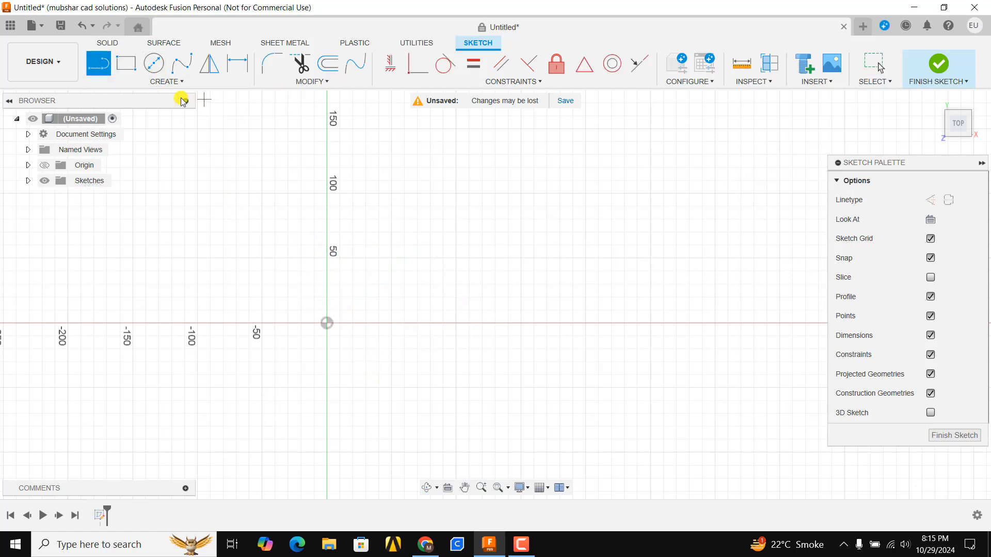
key(Escape)
click(148, 82)
mouse_move(149, 110)
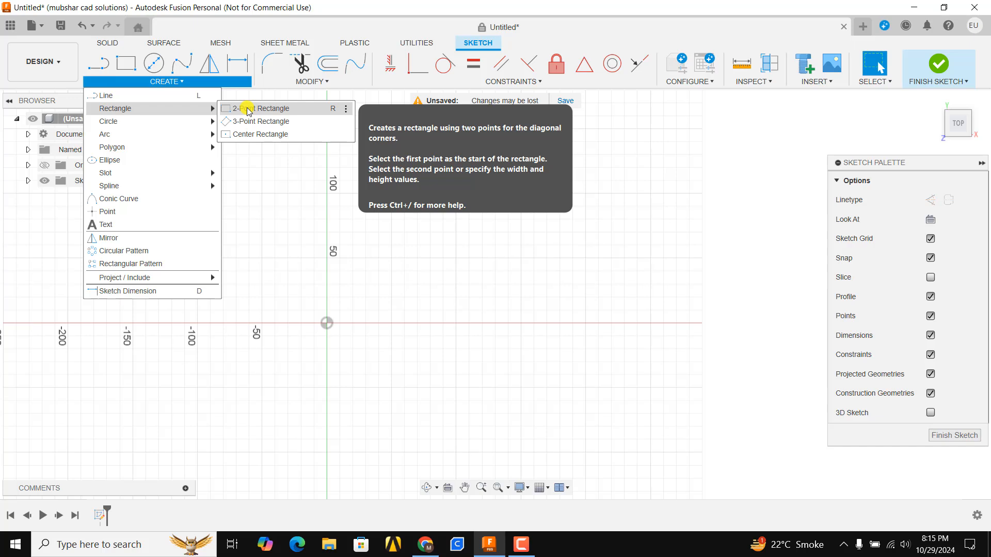
click(463, 258)
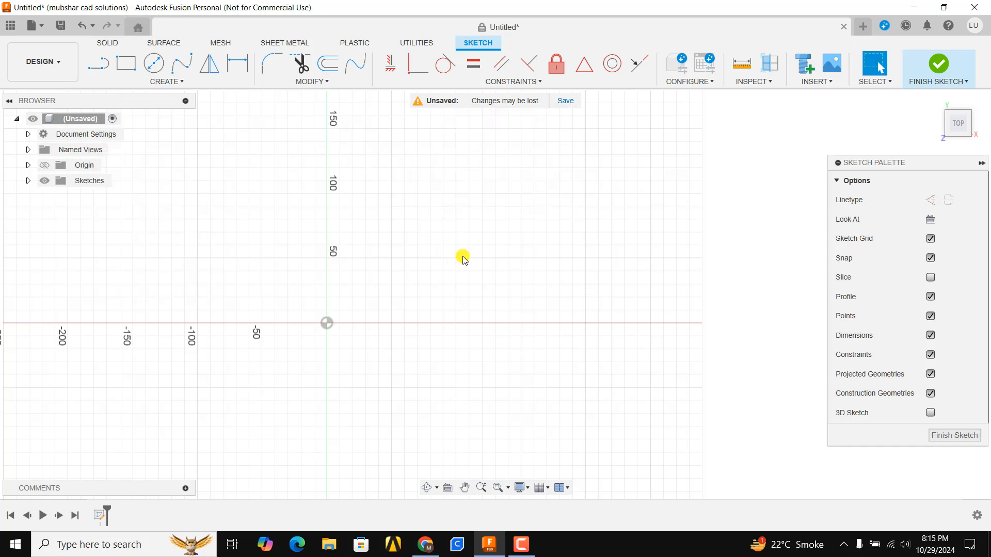
Step: Draw a 2-point rectangle from the origin, 300 mm wide and 150 mm high
key(r)
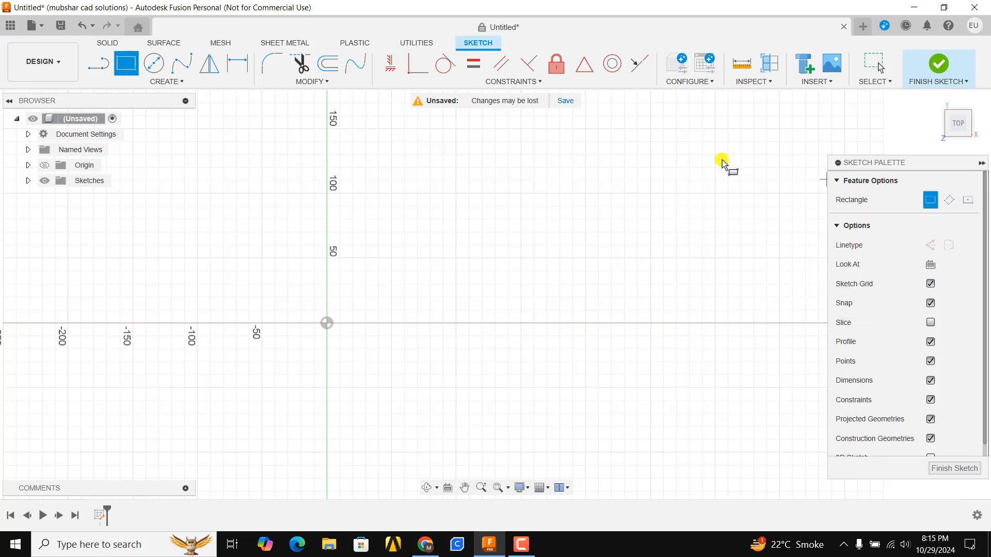
click(327, 324)
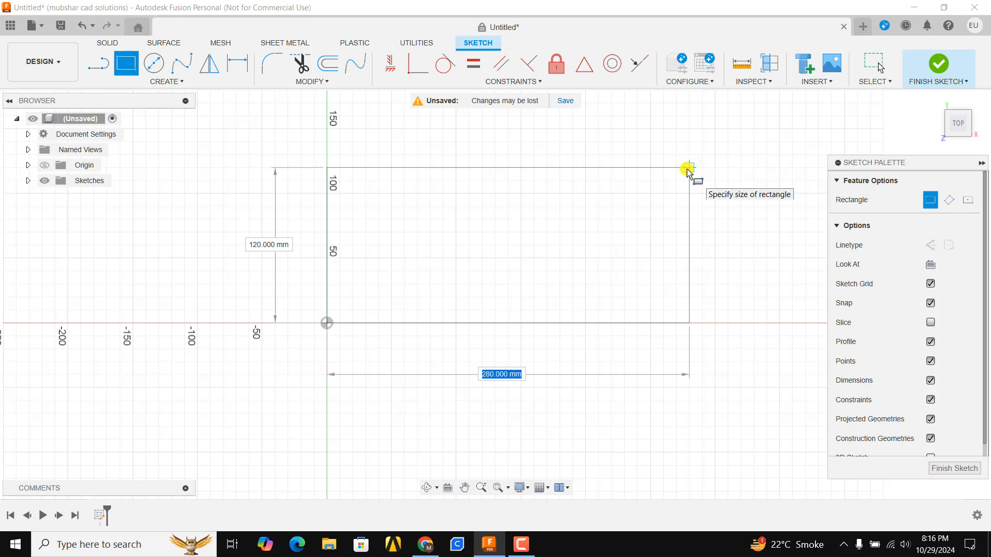
key(Tab)
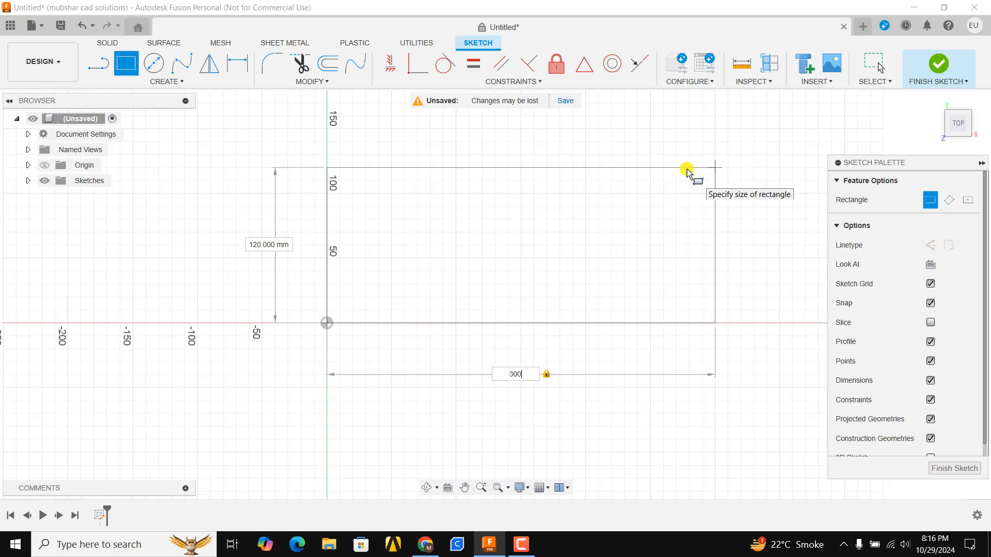
text(15)
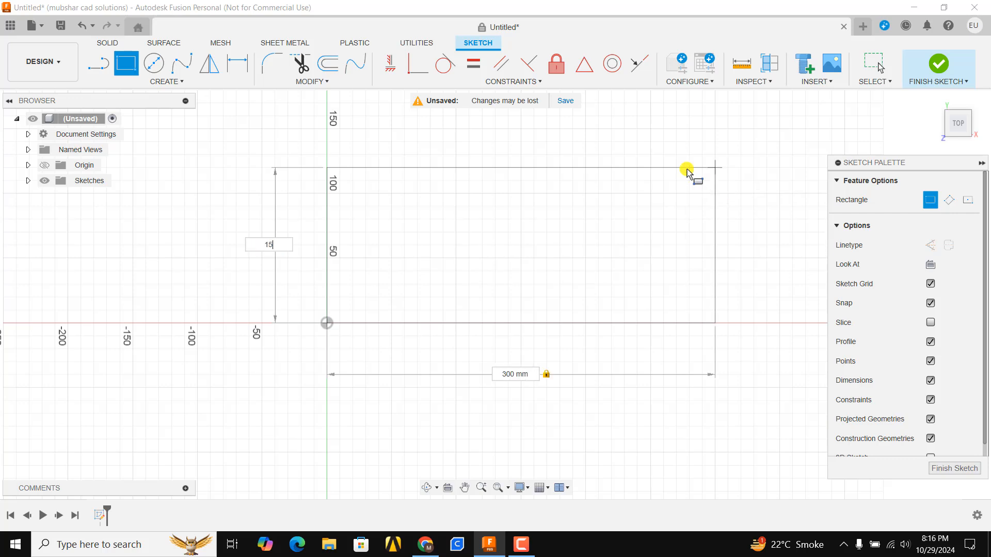
text(0)
key(Return)
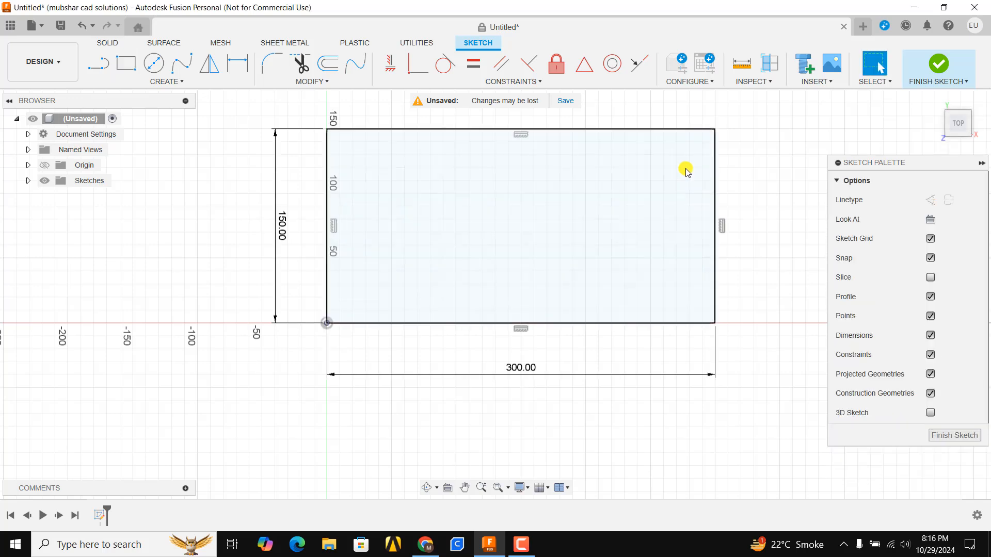
Step: Draw a tilted 3-point rectangle about 292 mm long and 98 mm wide, starting on the X axis to the right of the first rectangle
middle_drag(617, 214, 441, 299)
scroll(359, 258, up, 2)
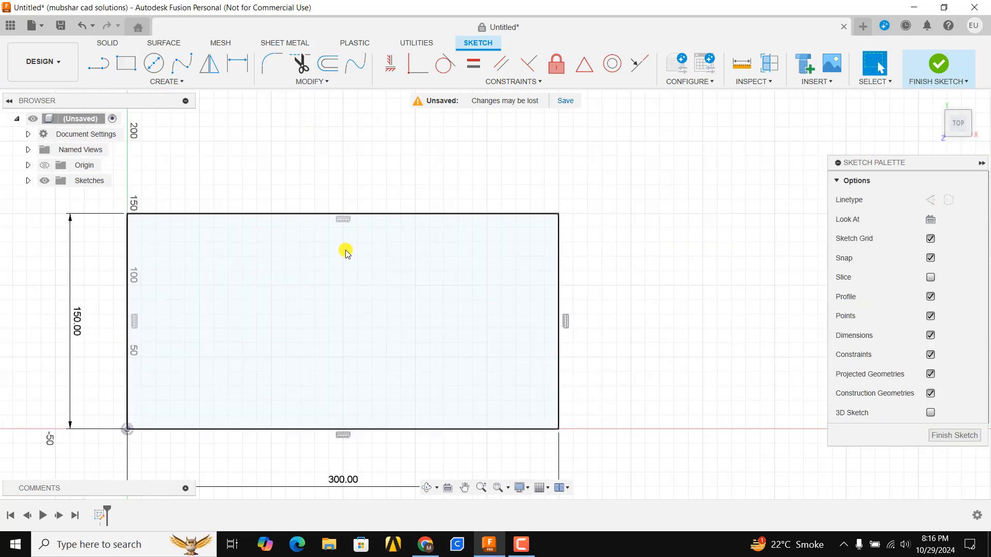
scroll(347, 251, down, 3)
middle_drag(558, 290, 443, 276)
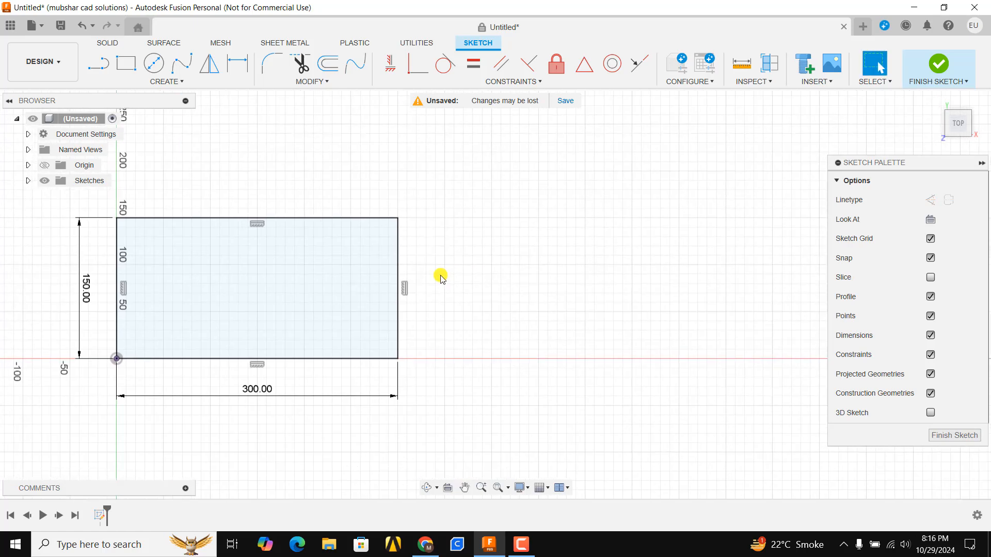
scroll(377, 254, up, 2)
scroll(372, 254, down, 2)
key(r)
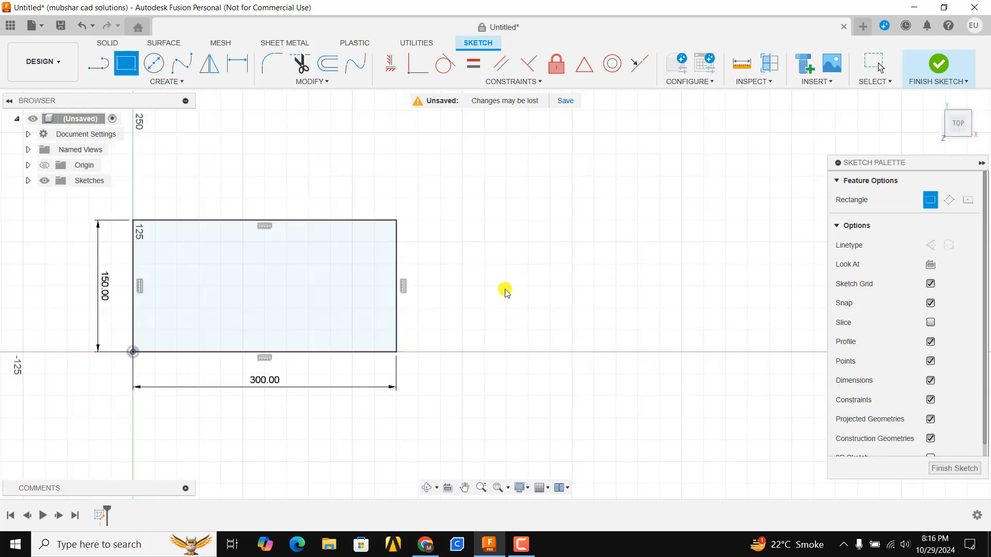
click(950, 201)
middle_drag(526, 281, 404, 295)
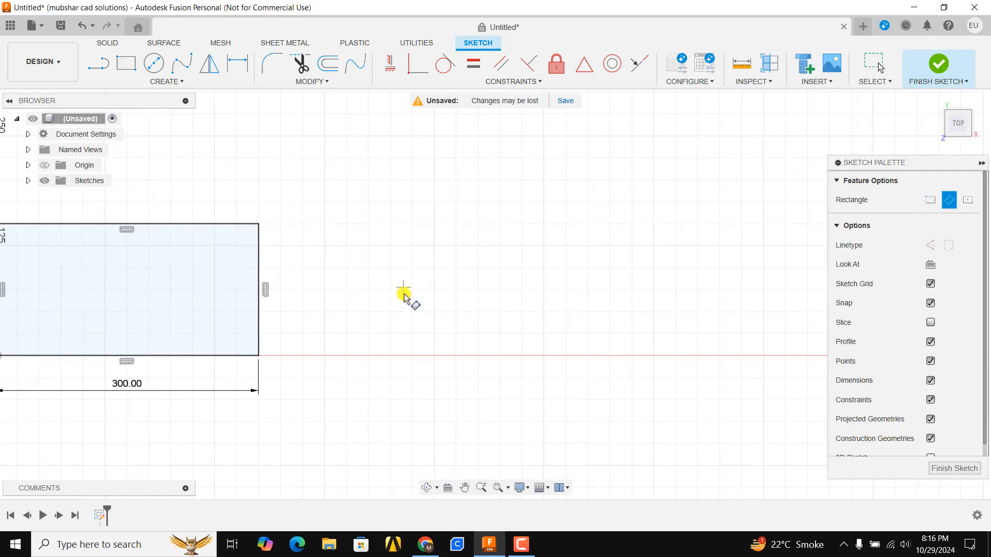
click(324, 355)
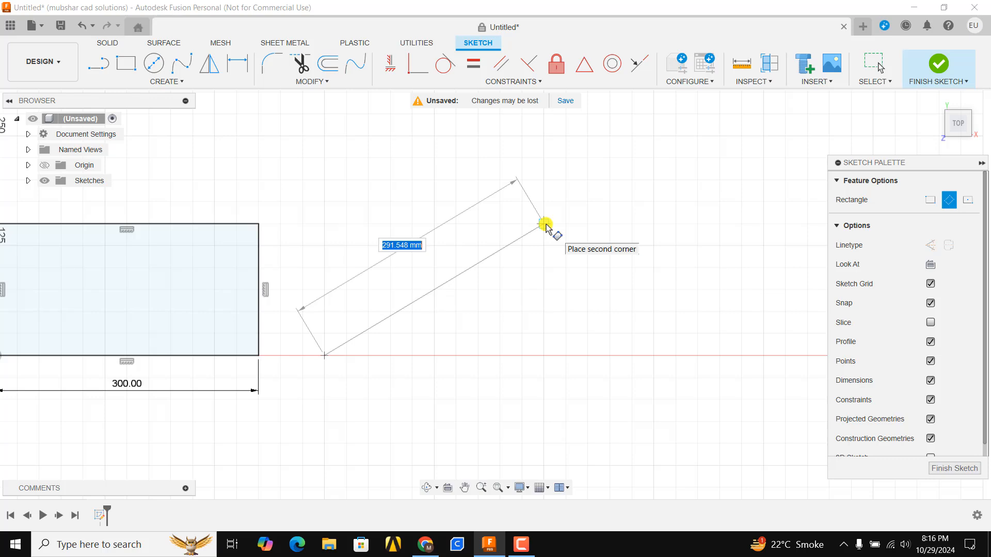
click(543, 225)
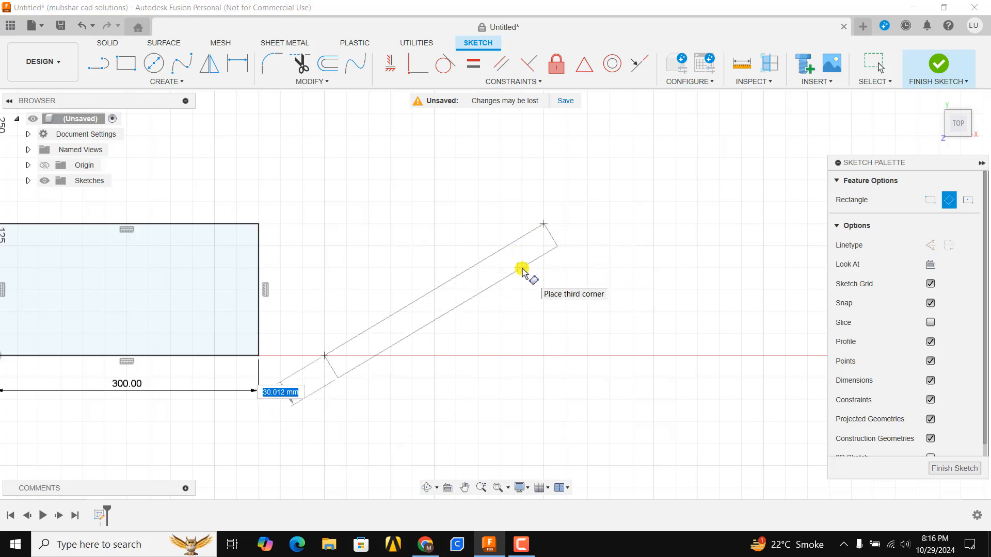
click(576, 310)
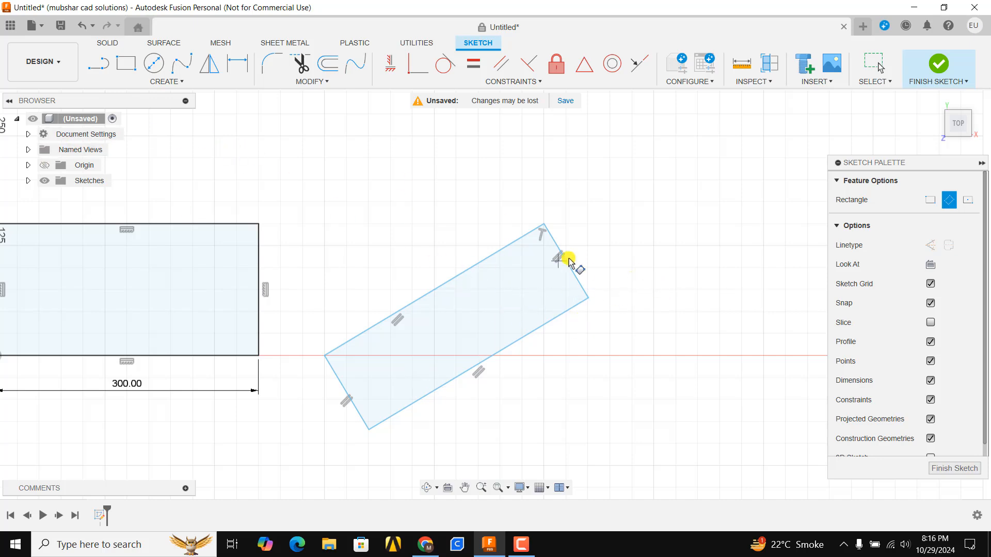
Step: Draw a center rectangle 500 mm wide and 150 mm high, centred on the Y axis below the origin
mouse_move(569, 261)
middle_down()
mouse_move(573, 239)
mouse_move(670, 191)
mouse_move(634, 190)
mouse_move(766, 176)
middle_up()
scroll(568, 220, up, 1)
scroll(541, 230, down, 4)
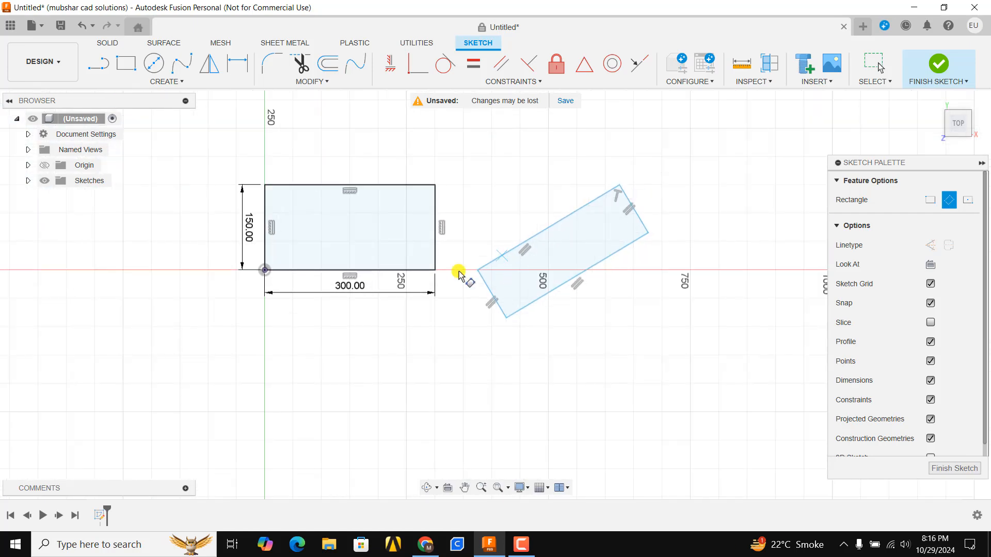
mouse_move(416, 283)
middle_down()
mouse_move(484, 281)
mouse_move(463, 263)
mouse_move(431, 280)
mouse_move(453, 229)
middle_up()
scroll(432, 281, down, 3)
click(483, 238)
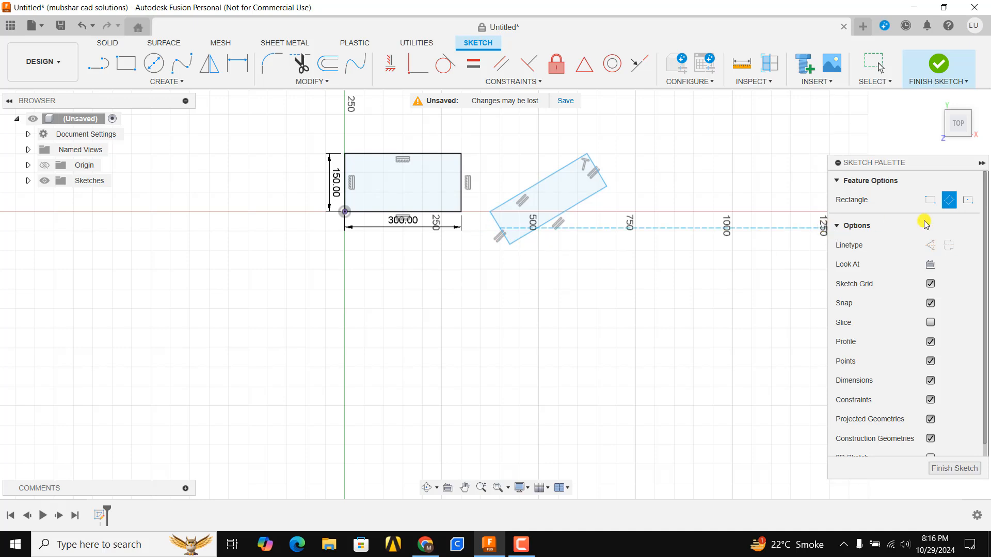
click(968, 205)
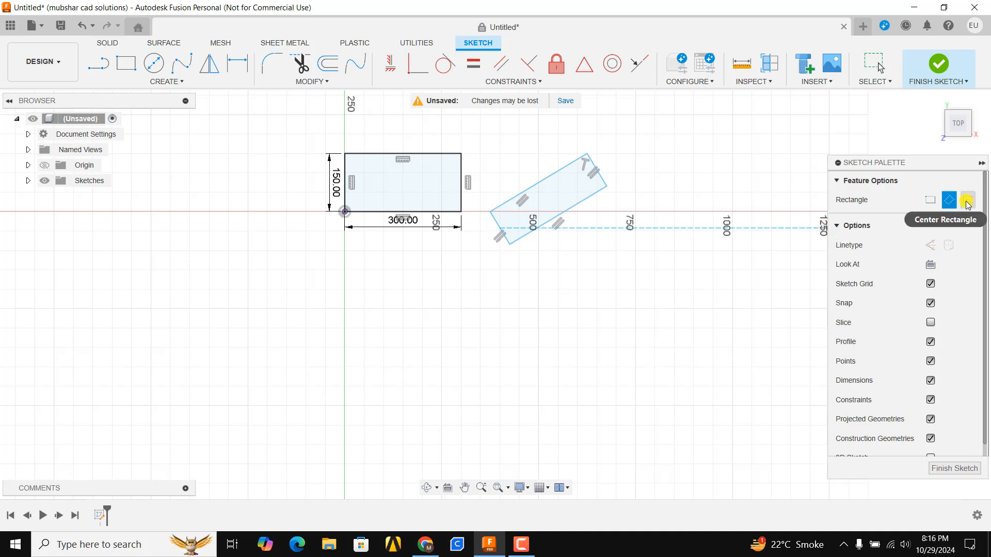
click(967, 205)
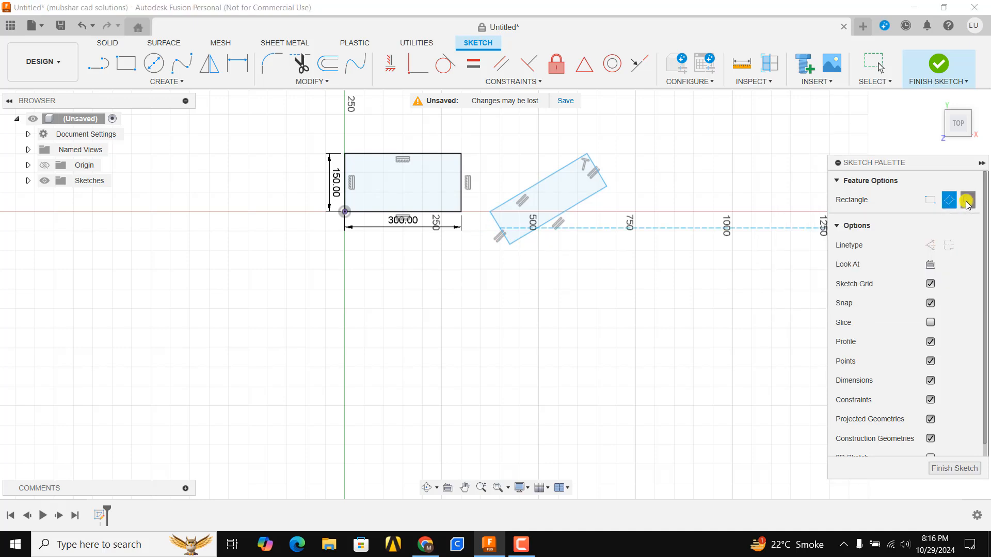
click(344, 309)
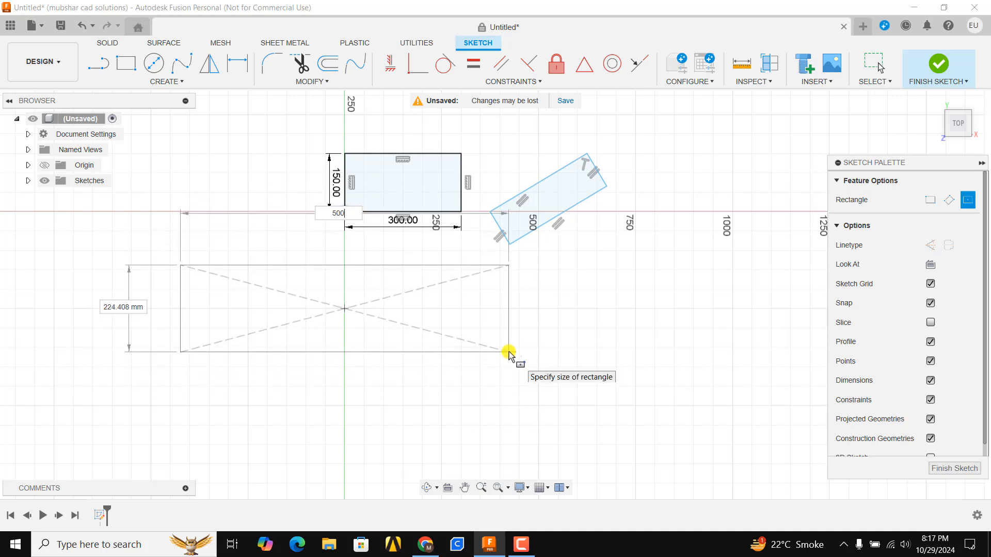
key(Tab)
key(Tab)
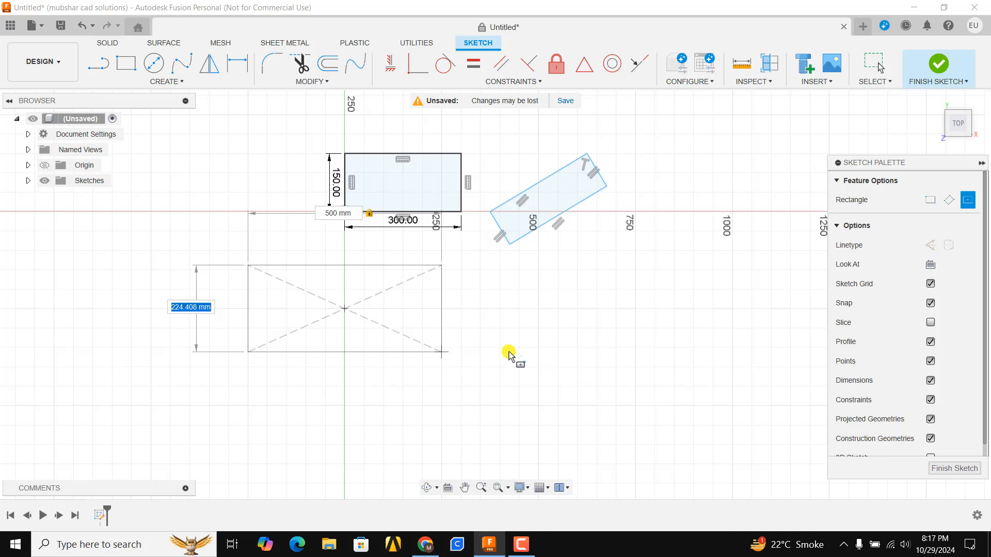
key(Tab)
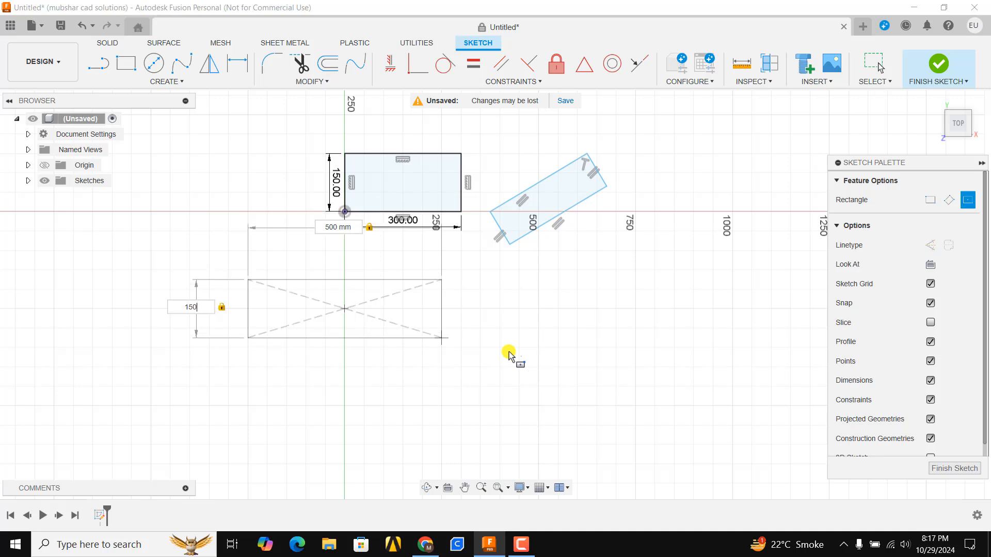
key(Return)
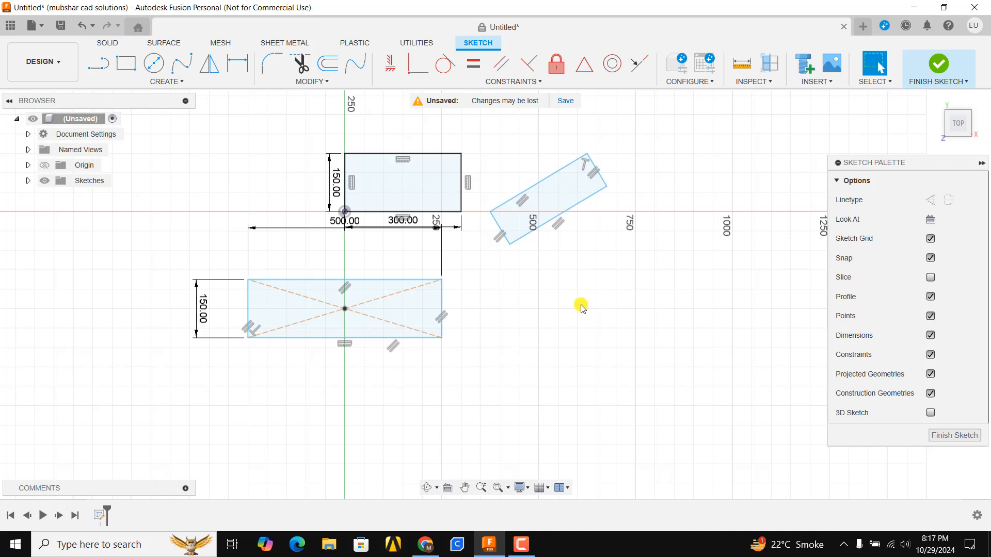
Step: Dimension the vertical distance between the origin and the center rectangle's midpoint as 250 mm
scroll(348, 254, up, 3)
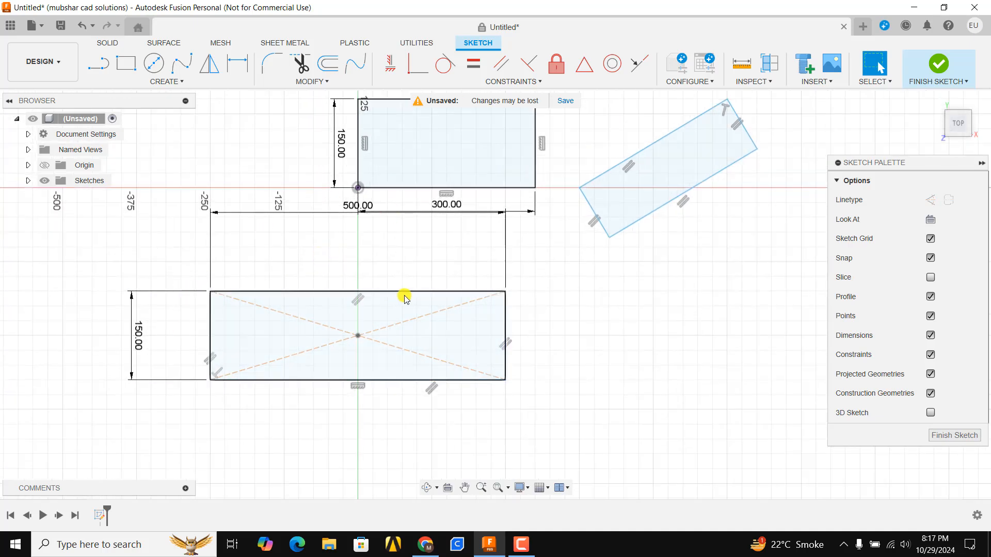
scroll(405, 294, down, 1)
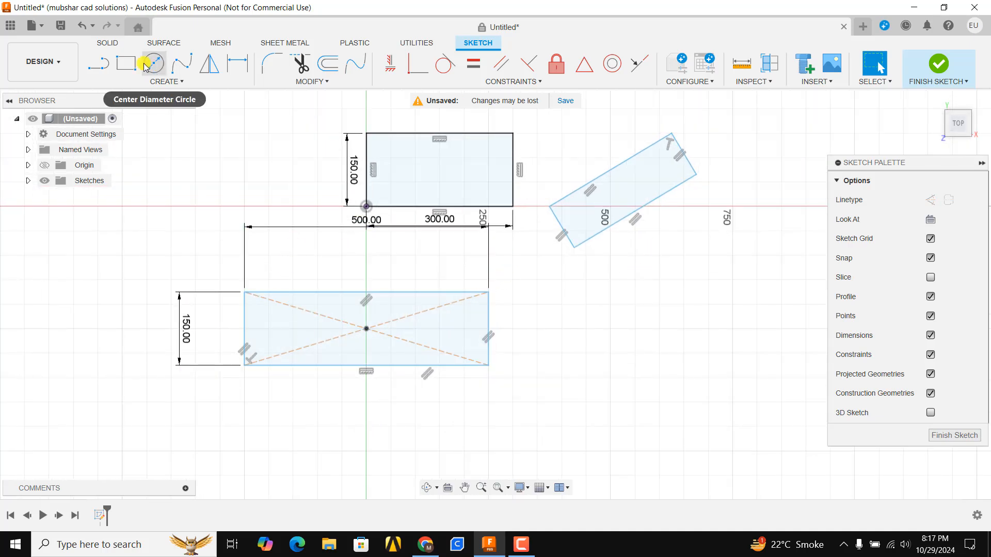
click(229, 70)
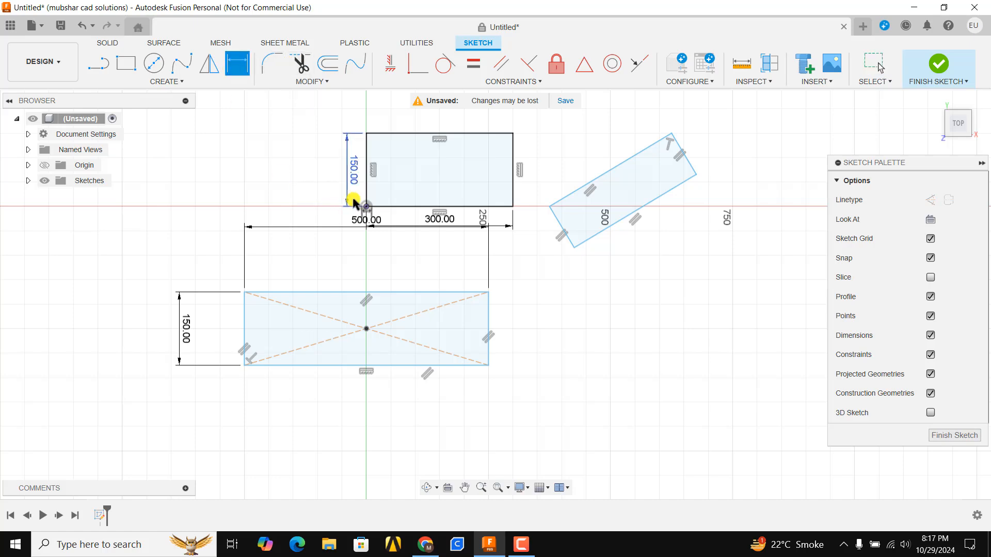
click(366, 207)
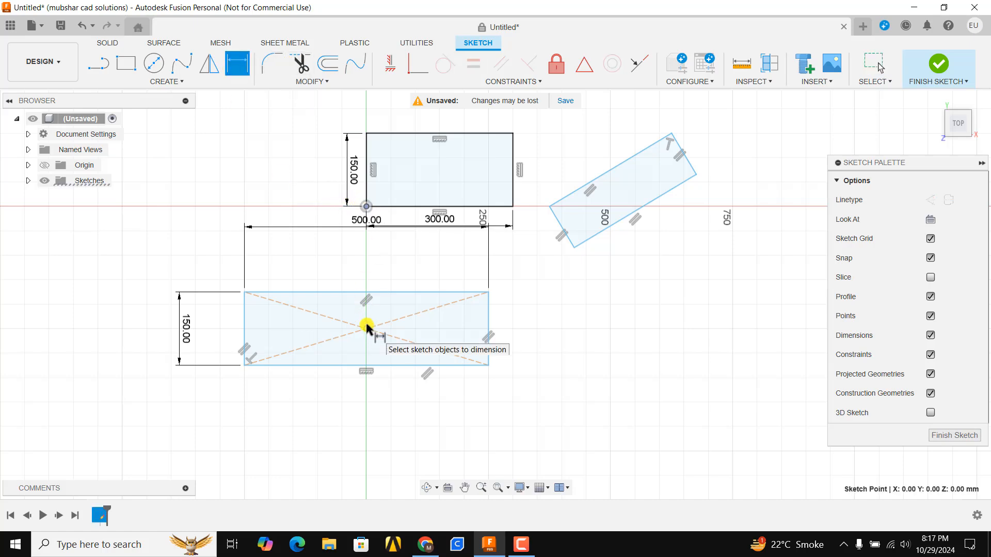
click(366, 328)
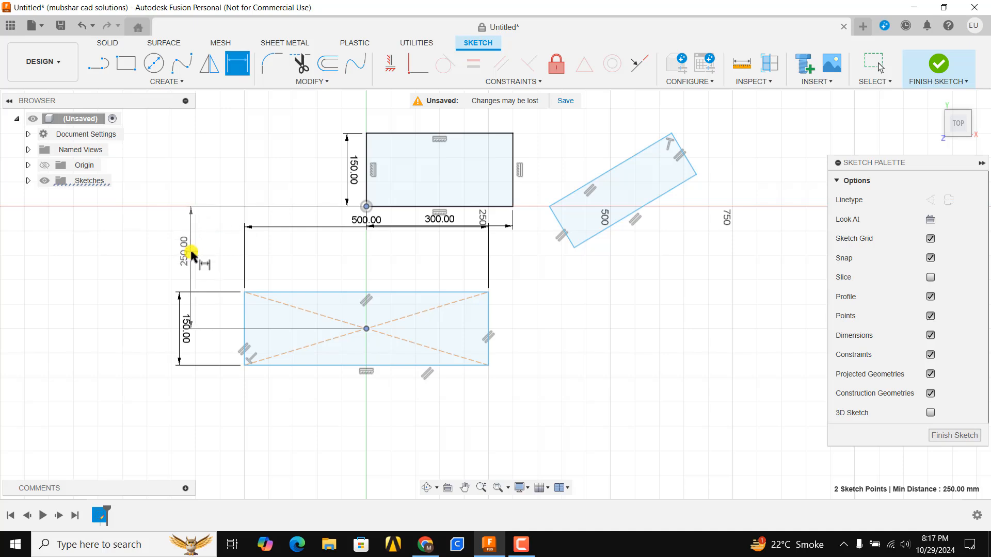
click(191, 254)
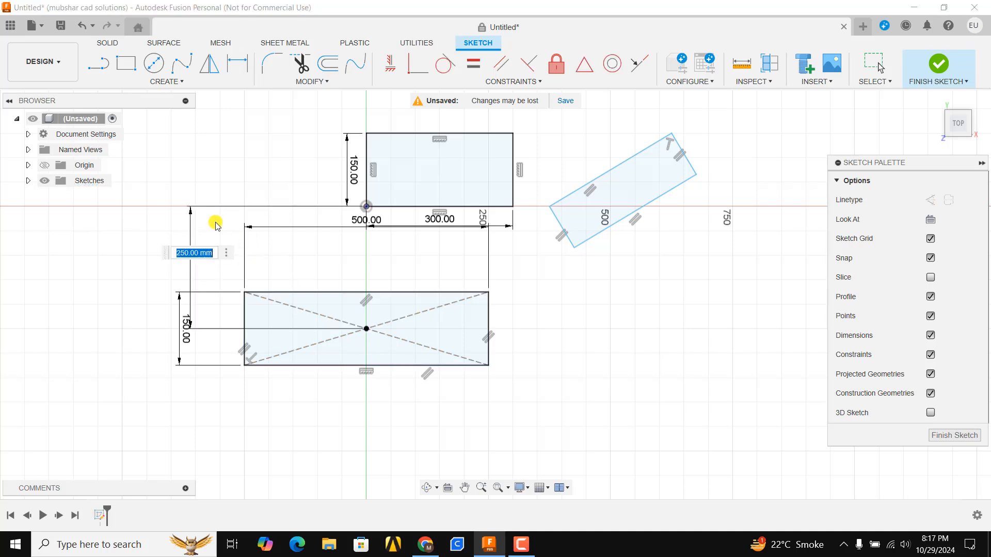
key(Return)
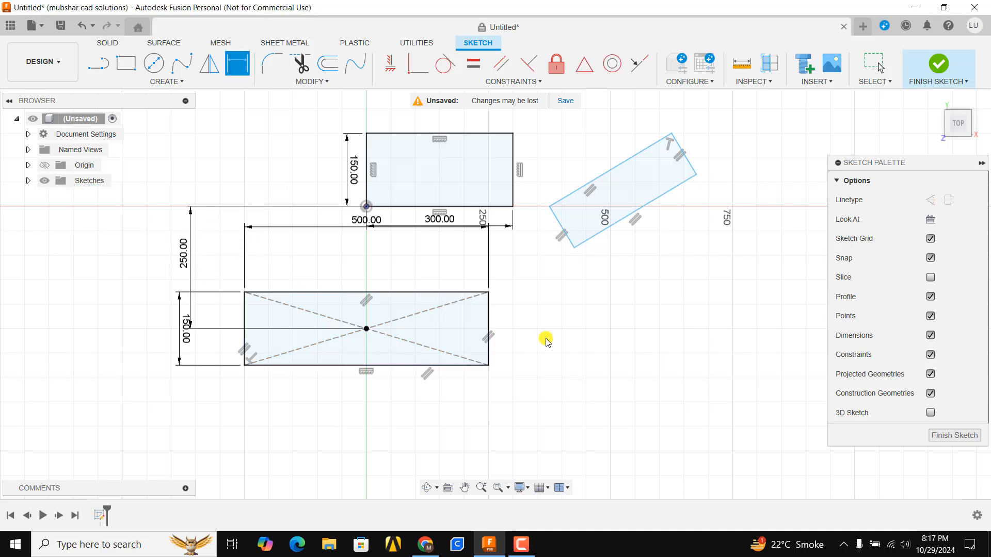
Step: Delete all three rectangles together with their dimensions from the sketch
scroll(645, 176, down, 2)
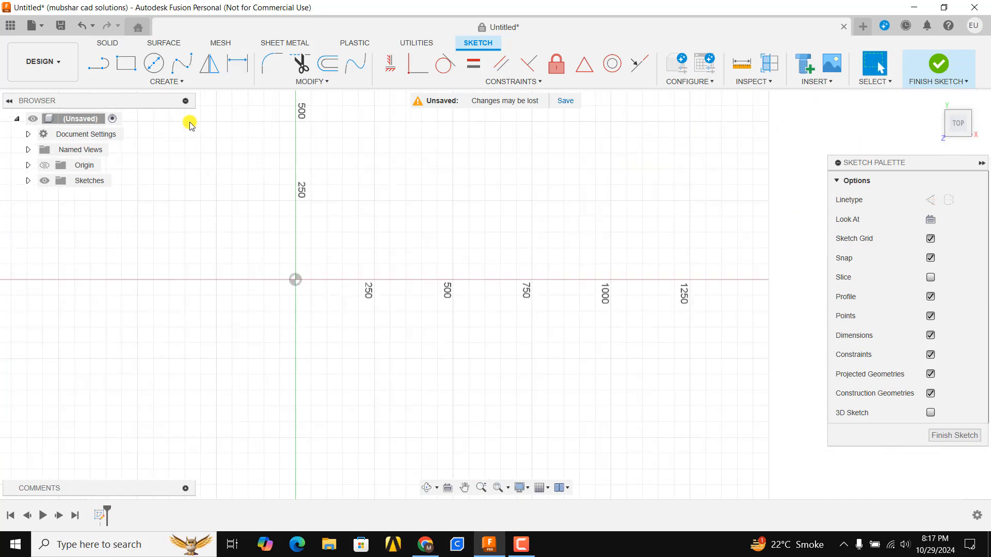
Step: Draw a center diameter circle at the origin with a diameter of 100 mm
click(178, 88)
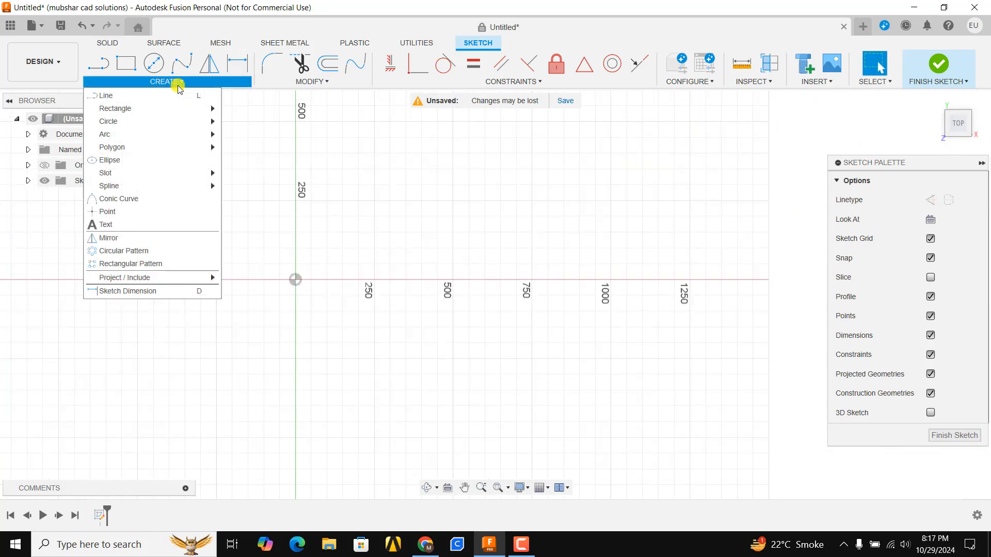
mouse_move(170, 120)
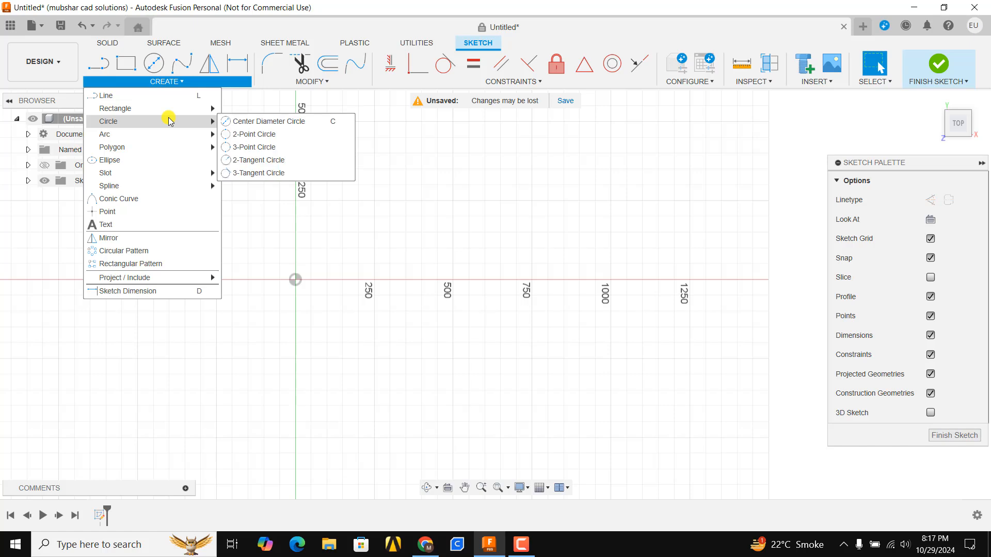
click(264, 123)
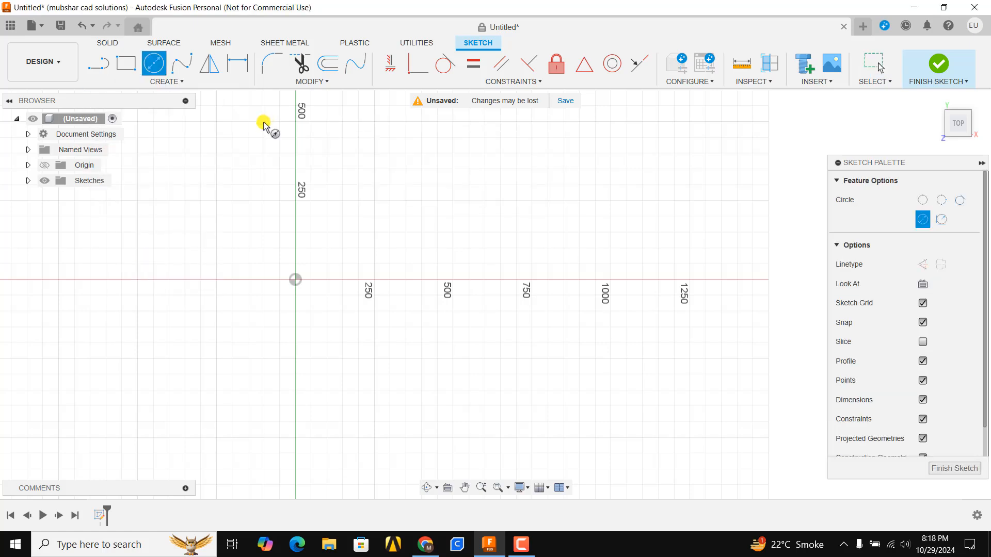
click(296, 279)
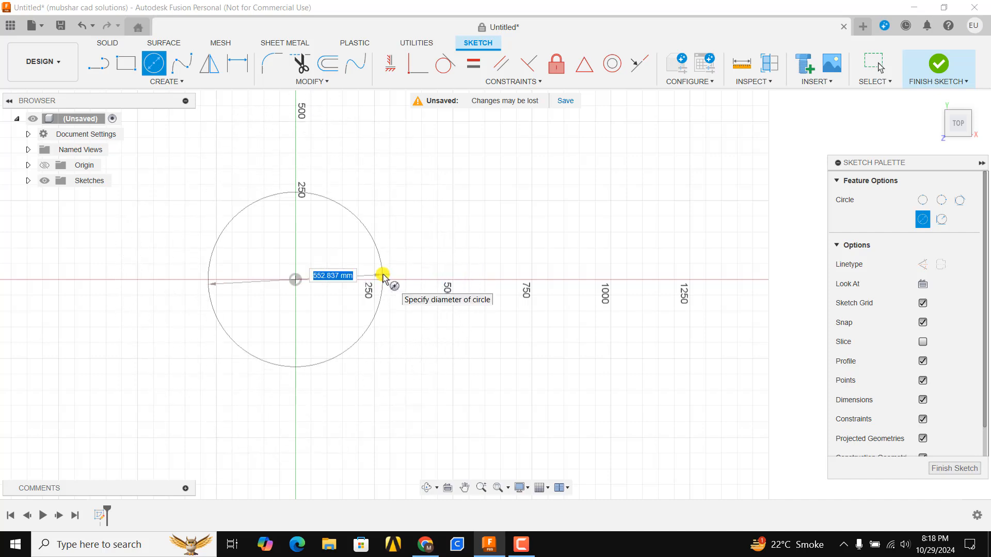
key(Return)
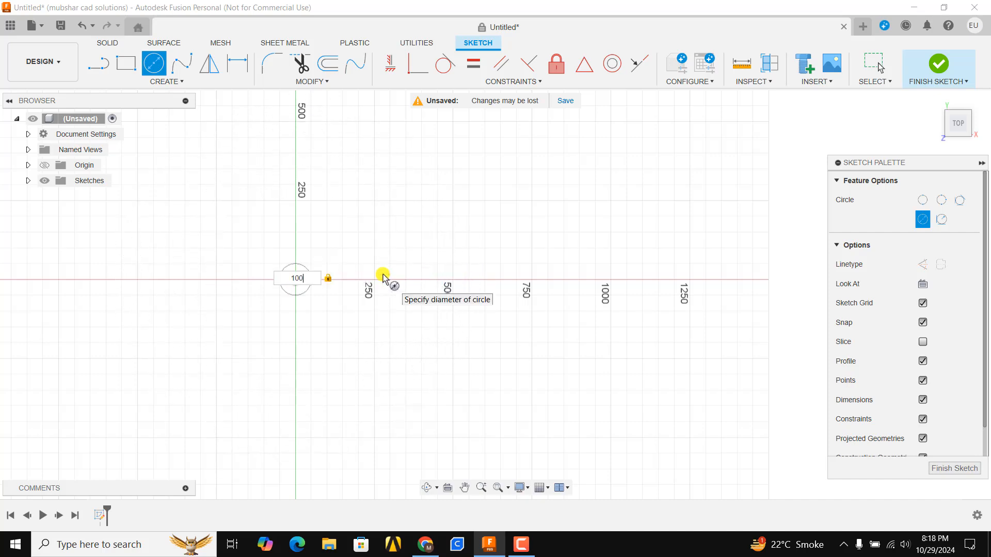
key(Escape)
scroll(330, 271, up, 6)
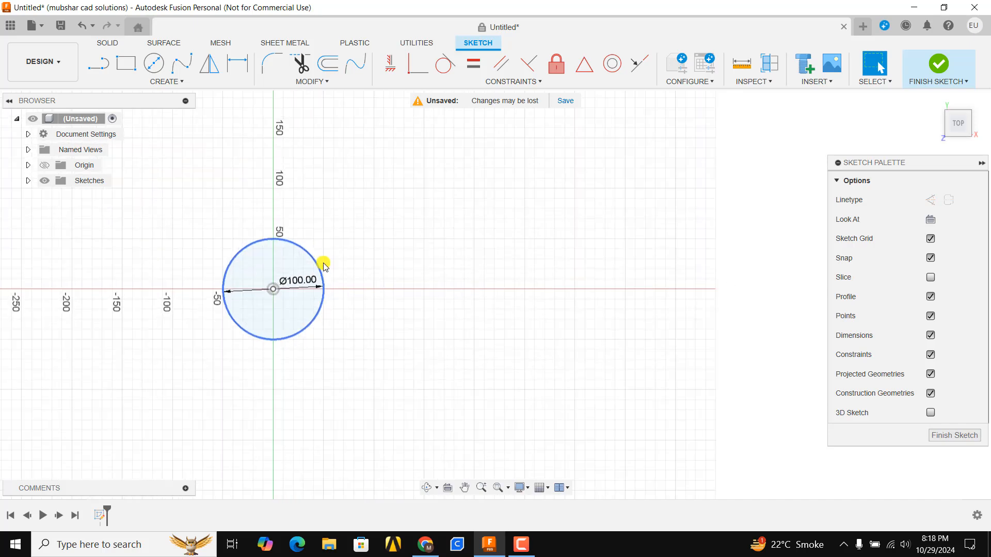
scroll(324, 265, up, 3)
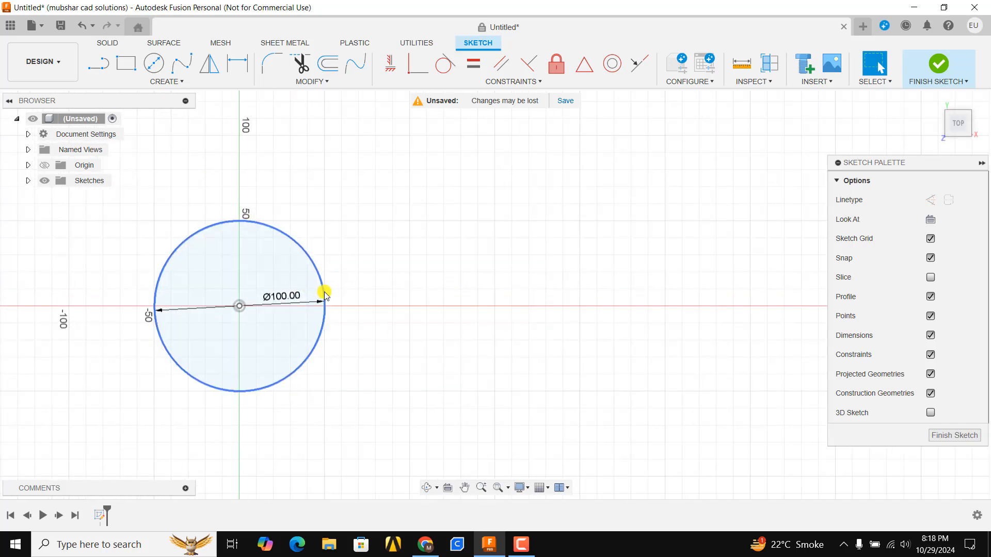
Step: Draw a 2-point circle 150 mm in diameter along the X axis, starting about 150 mm to the right of the origin
key(c)
scroll(499, 294, down, 2)
middle_drag(471, 294, 387, 294)
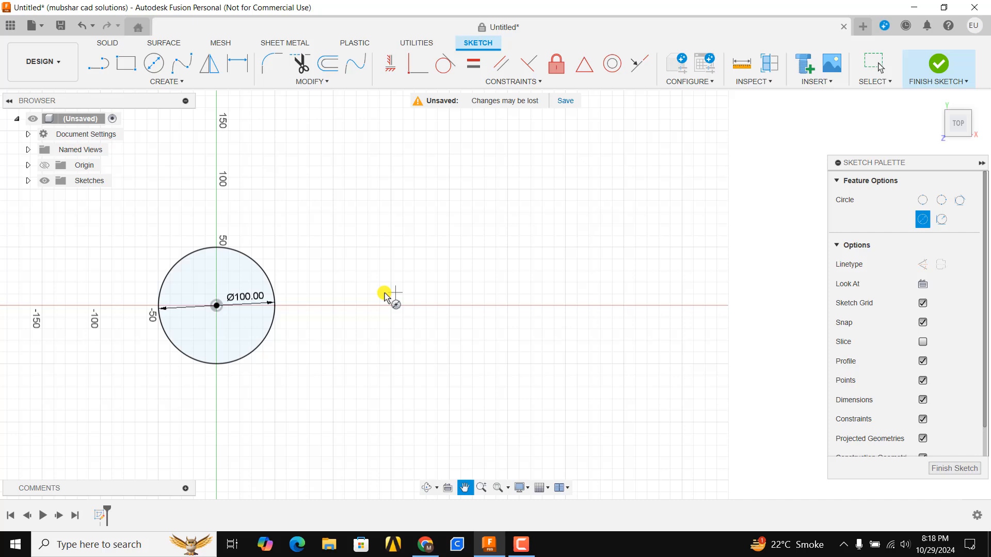
click(922, 200)
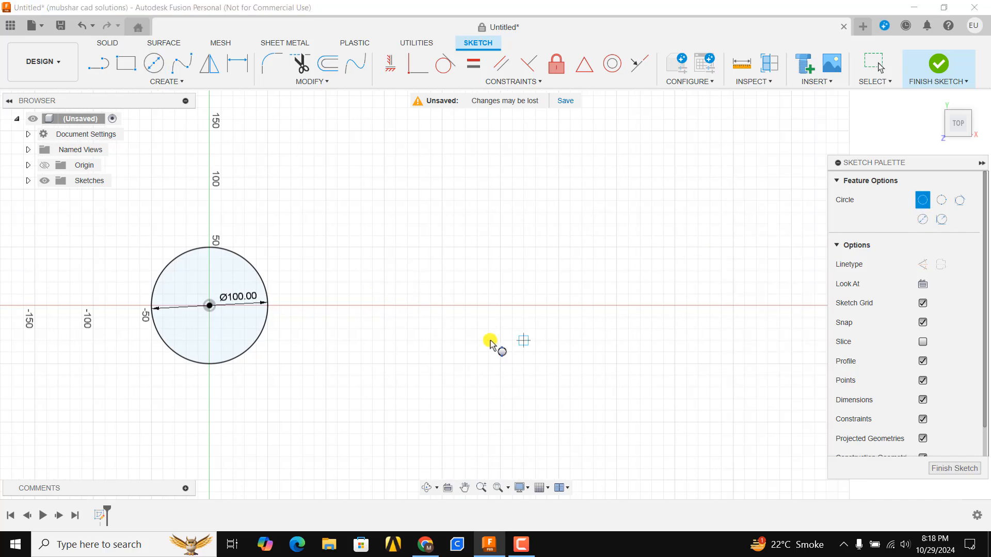
click(386, 307)
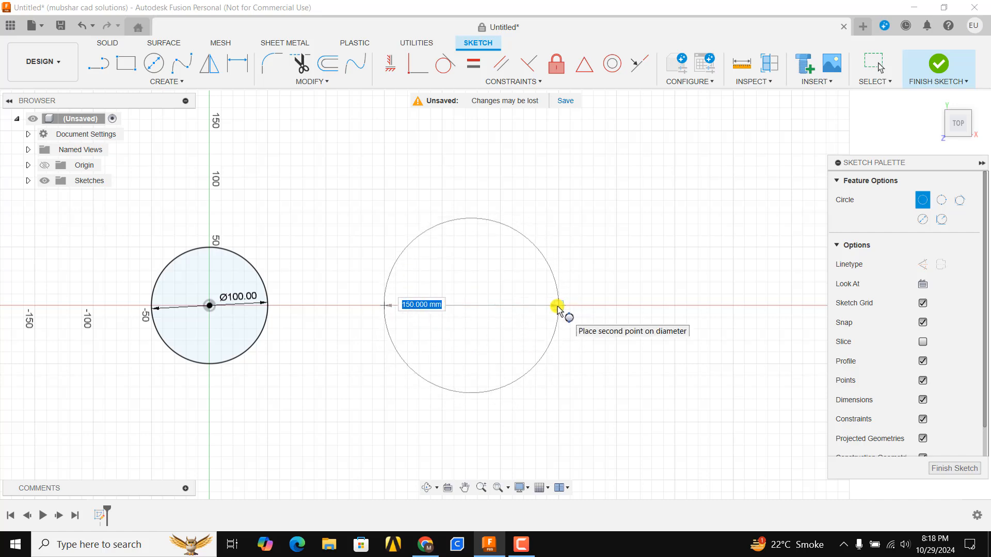
click(558, 306)
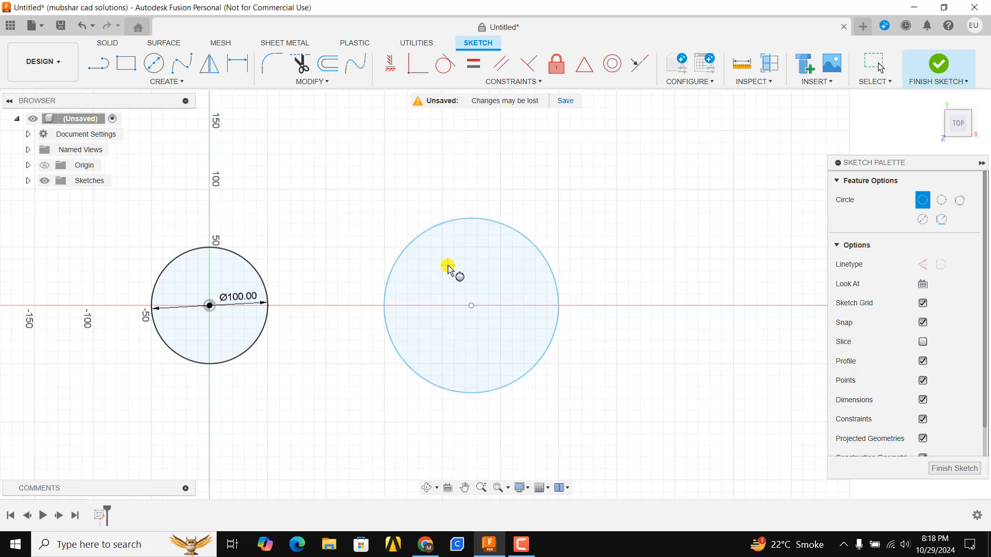
Step: Dimension the diameter of the 2-point circle on the X axis as 200 mm
scroll(469, 312, down, 3)
click(237, 64)
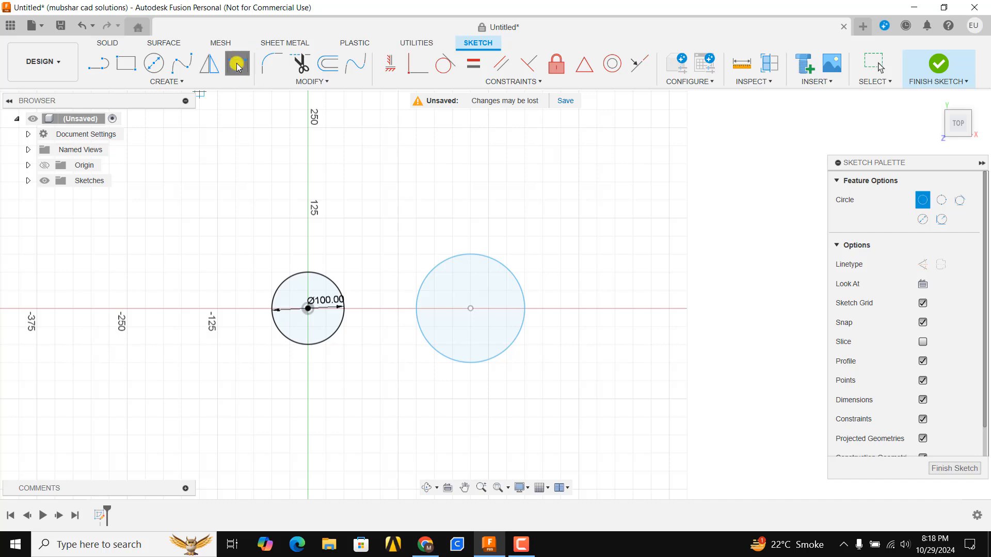
click(517, 277)
click(525, 219)
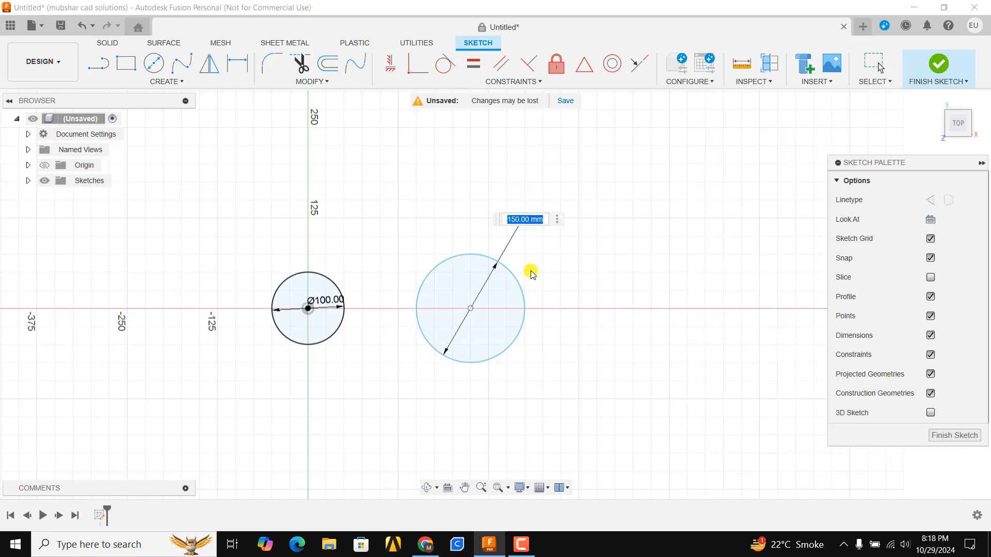
text(200)
key(Return)
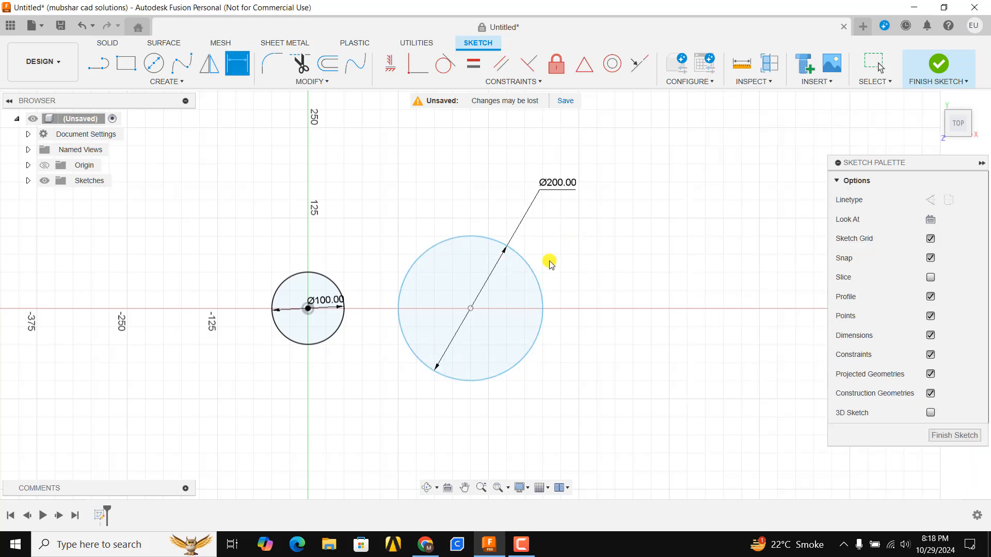
Step: Draw a line sloping down to the right, above the X axis and to the left of the 100 mm circle
key(c)
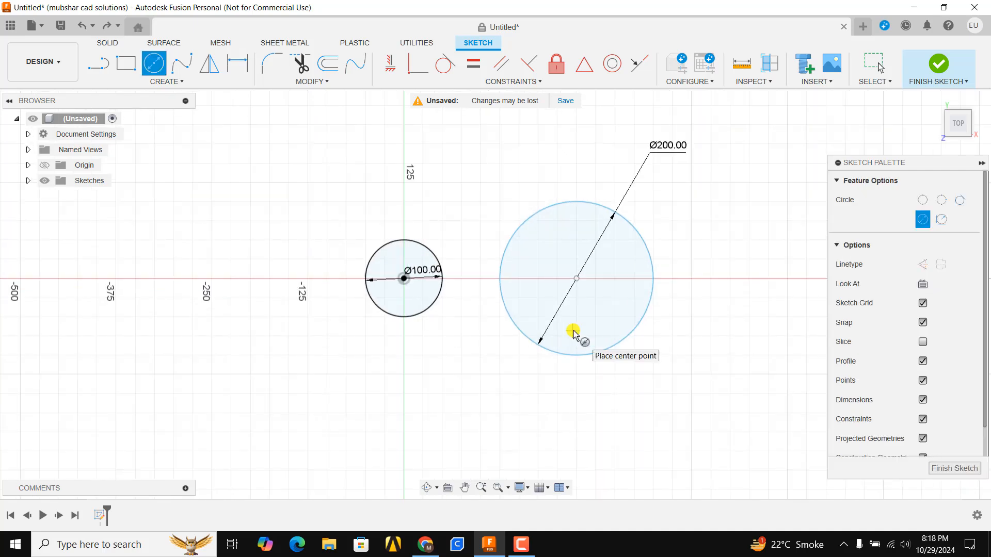
scroll(671, 245, down, 1)
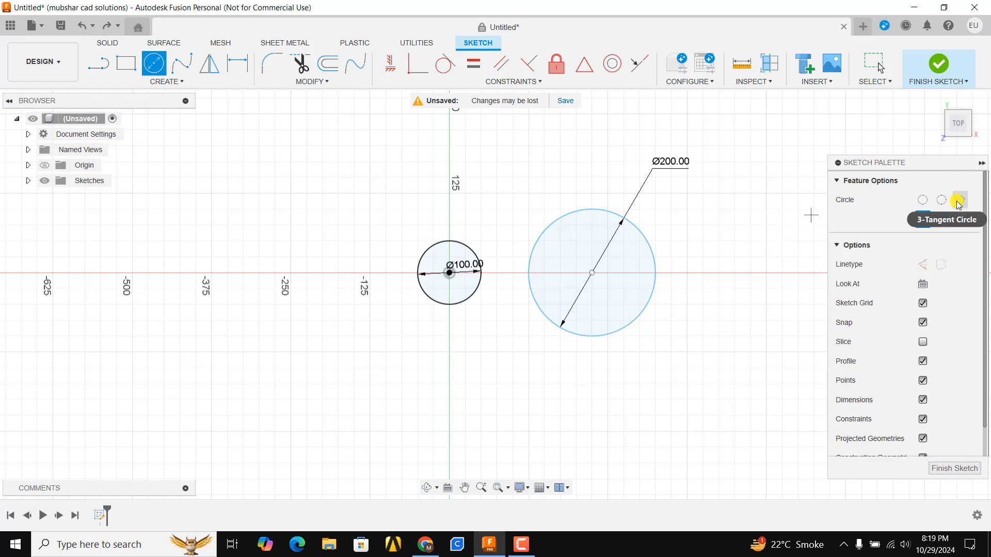
scroll(383, 314, down, 3)
middle_drag(398, 291, 529, 295)
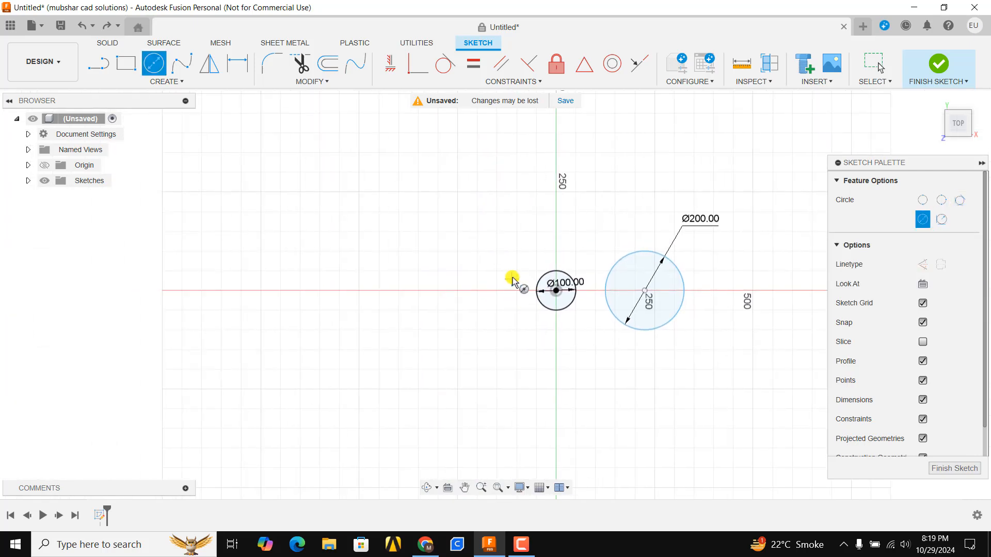
scroll(512, 278, up, 3)
scroll(438, 272, up, 2)
key(l)
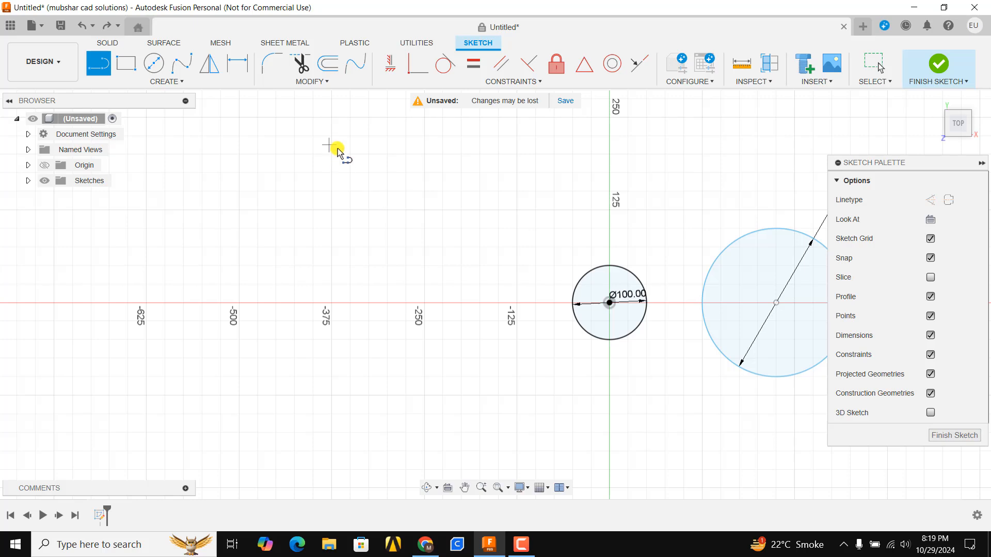
click(329, 145)
click(484, 226)
key(Escape)
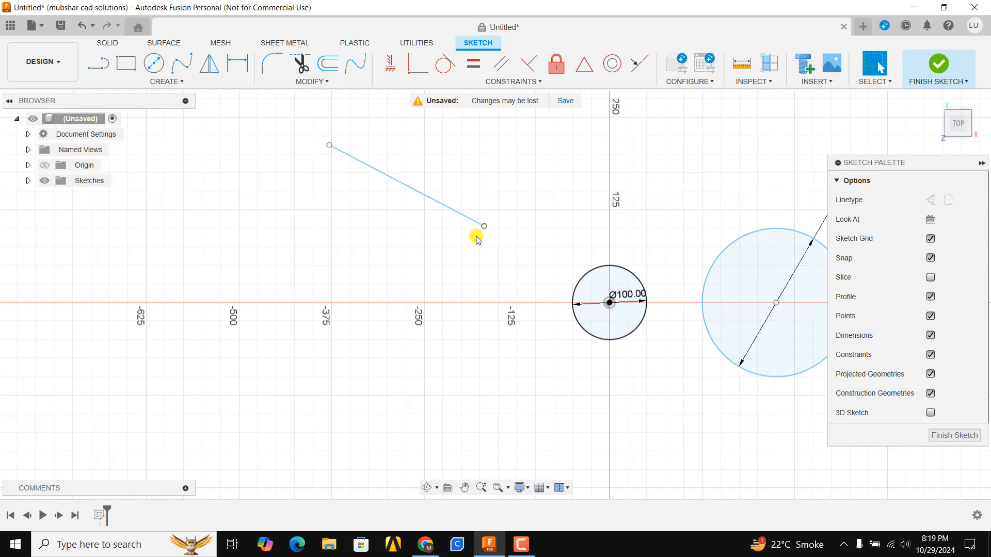
Step: Draw two more separate lines, one sloping below the first and one steep on its left, forming an open triangle
click(106, 73)
click(492, 250)
click(296, 332)
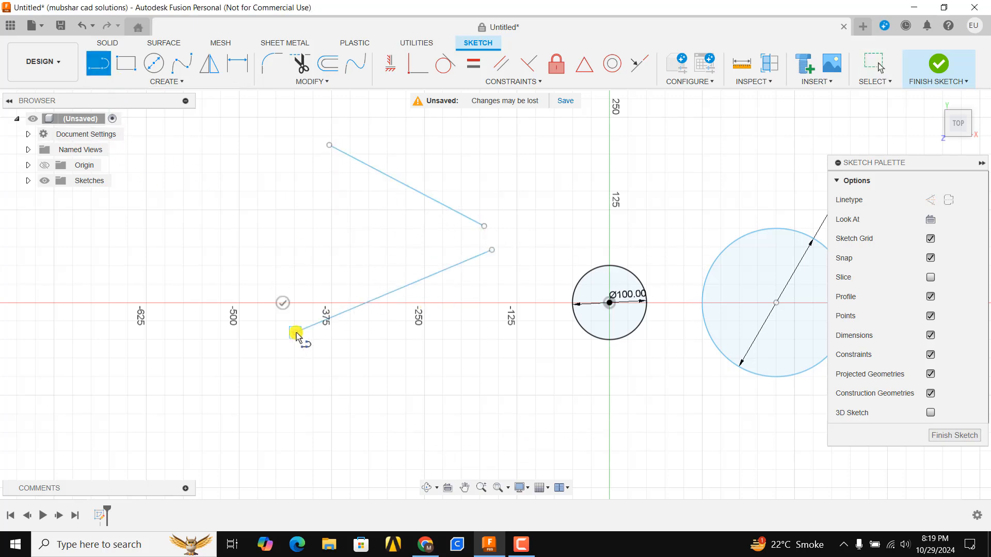
key(Escape)
key(l)
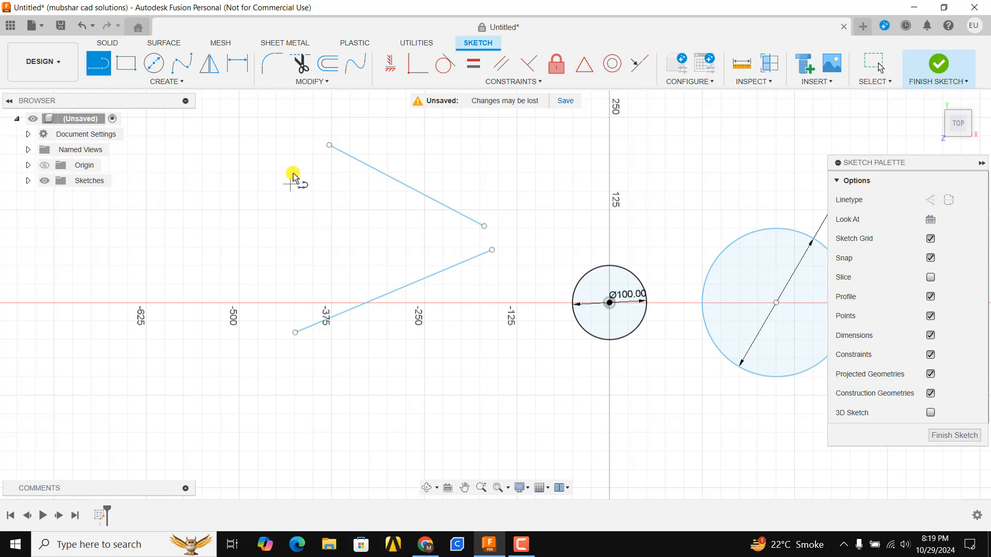
click(312, 154)
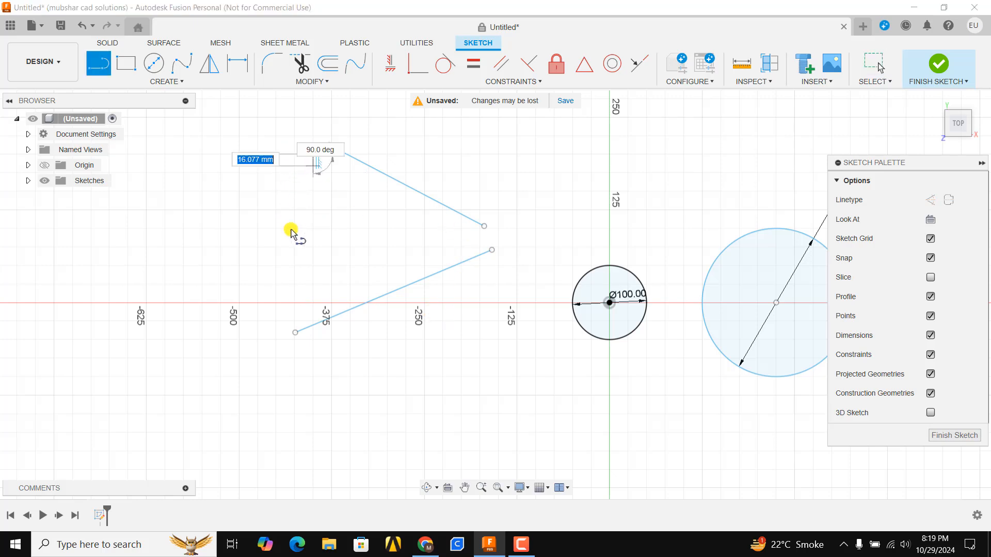
click(278, 315)
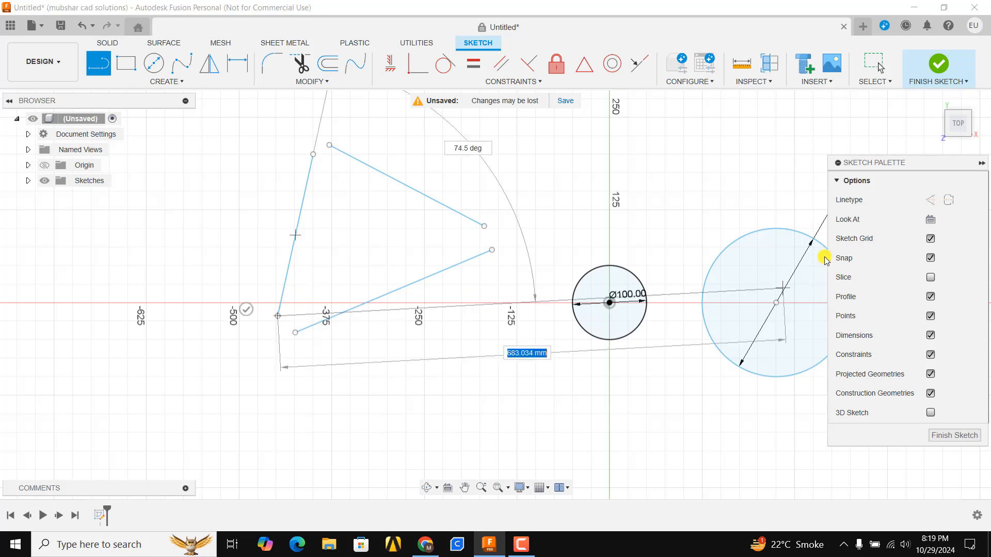
key(Escape)
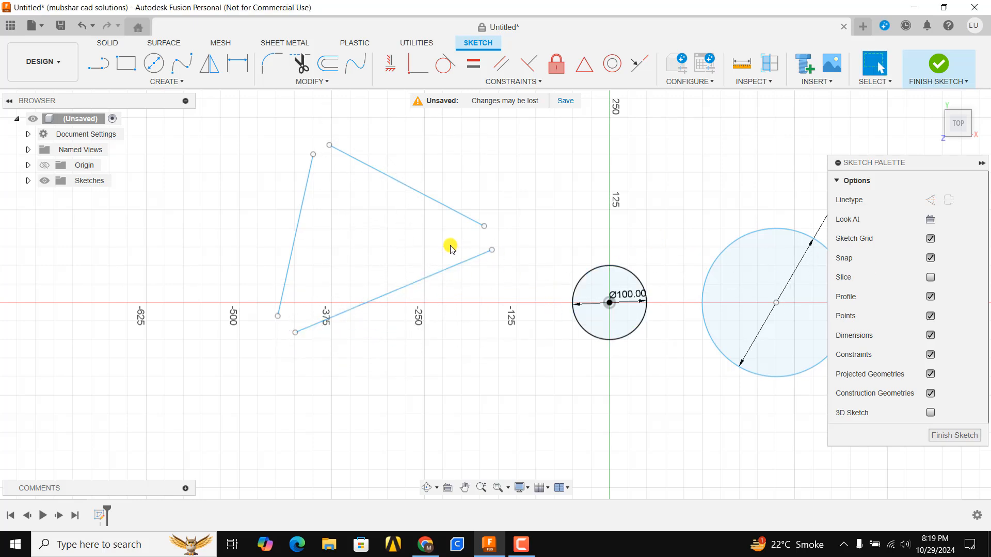
Step: Draw a 3-tangent circle touching all three lines of the open triangle
key(c)
click(959, 200)
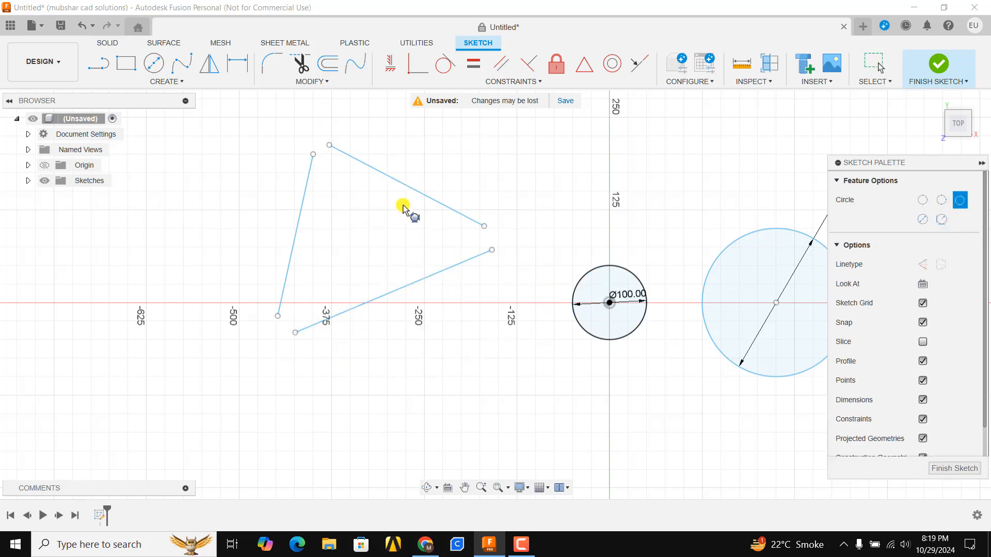
click(310, 194)
click(409, 184)
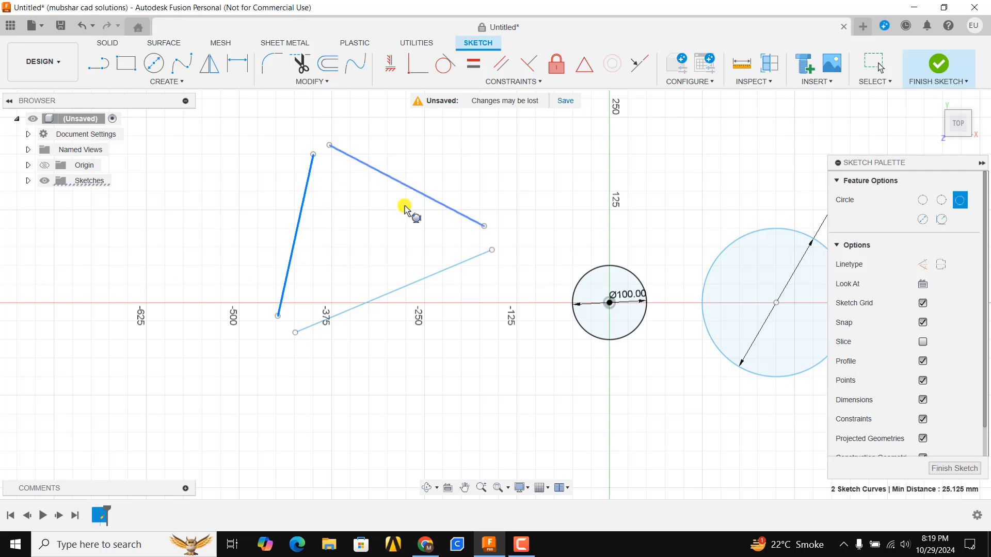
click(415, 281)
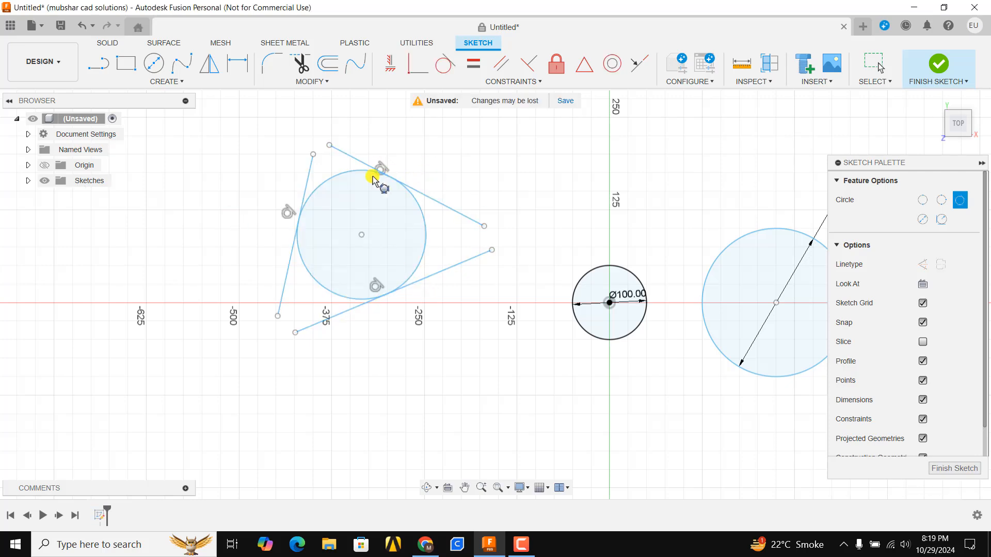
scroll(374, 180, up, 3)
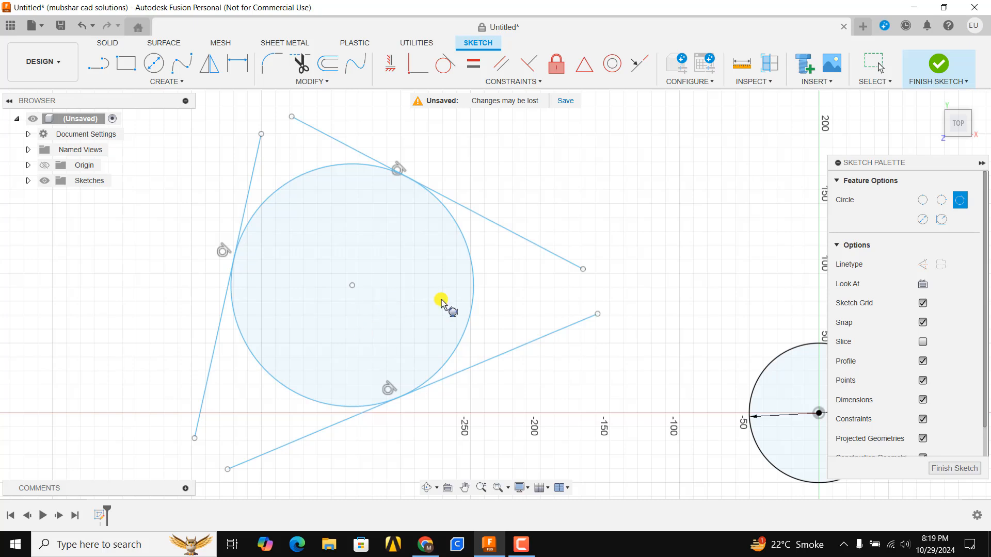
scroll(461, 227, down, 6)
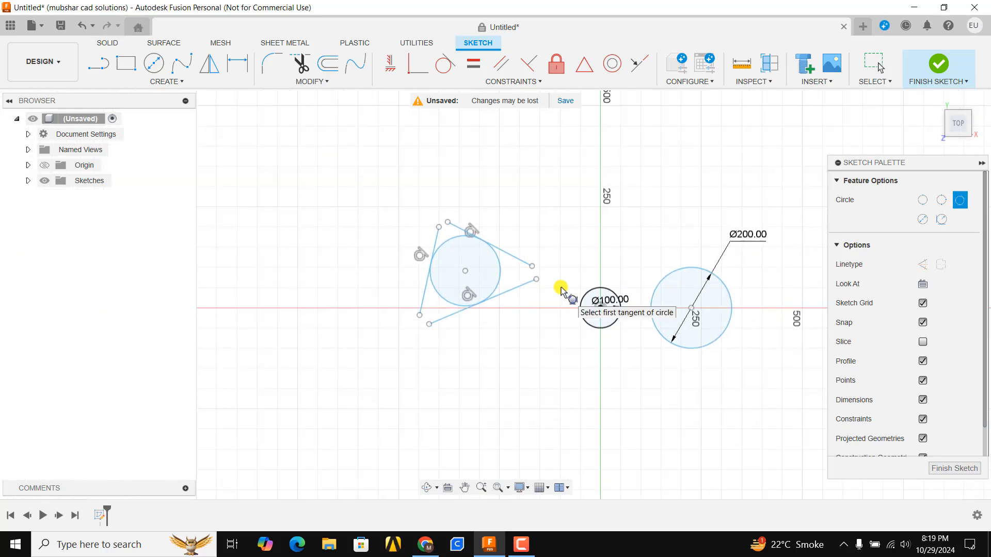
Step: Draw an L shape right of the 200 mm circle, with a vertical line about 256 mm long and a horizontal line about 309 mm along the X axis
middle_drag(481, 288, 222, 273)
scroll(437, 286, up, 5)
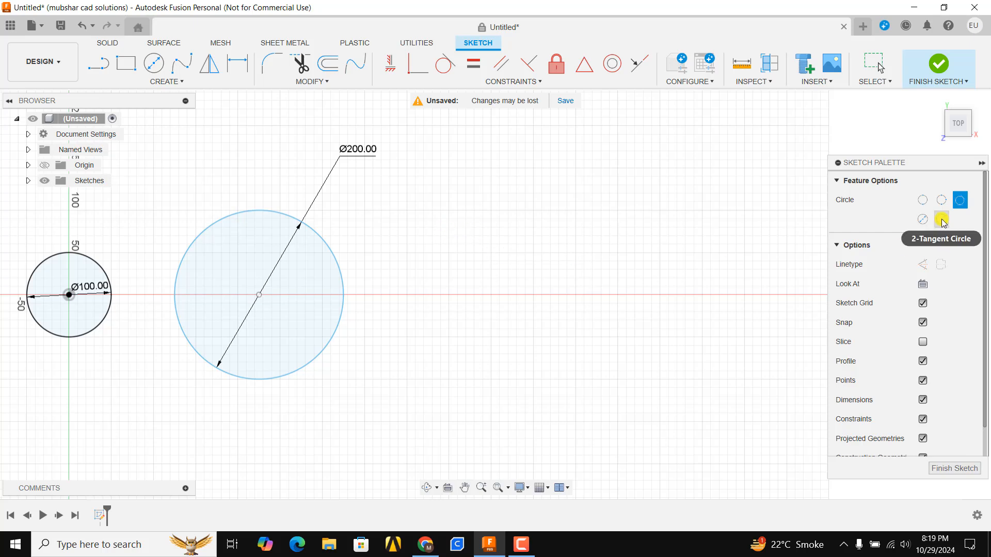
scroll(624, 226, down, 3)
click(98, 63)
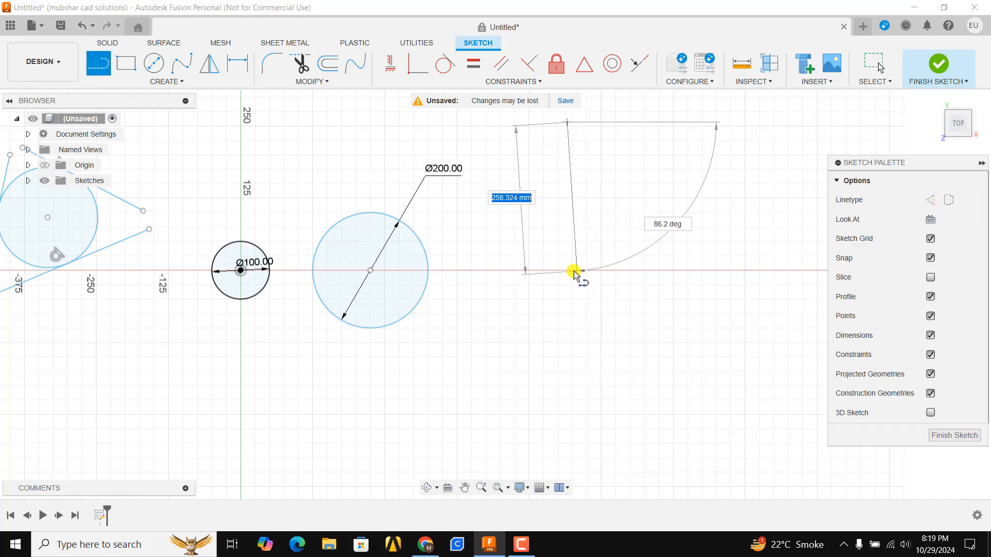
click(569, 270)
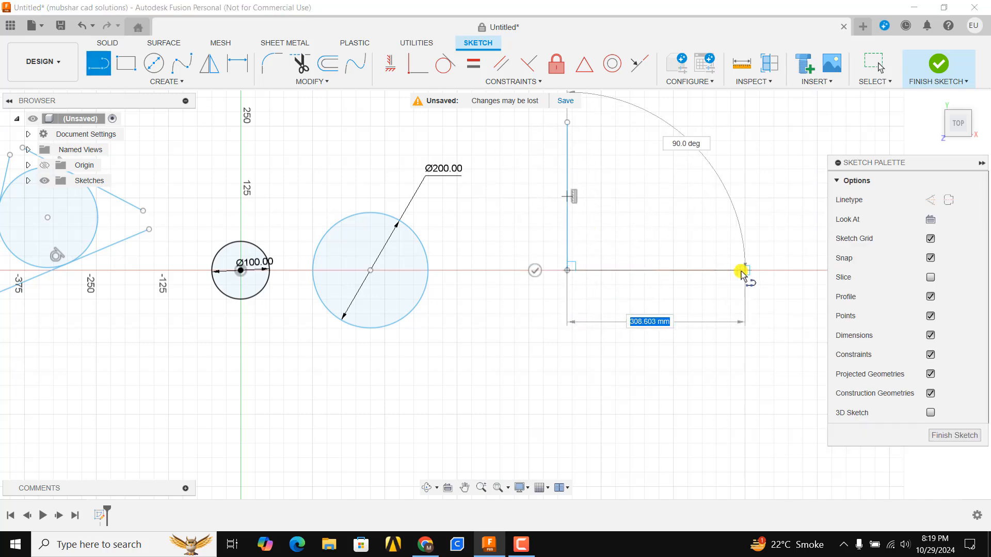
click(745, 270)
key(Escape)
scroll(525, 265, up, 6)
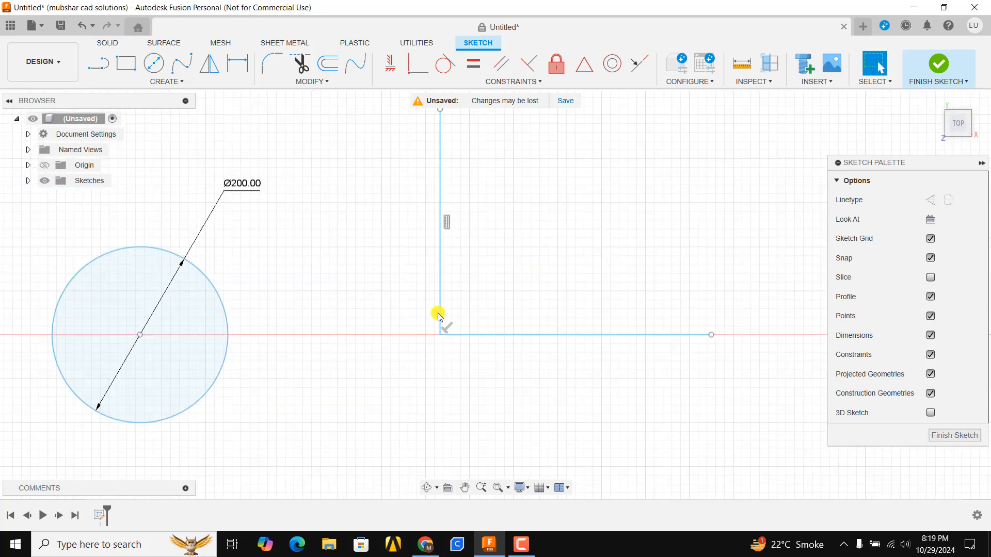
scroll(505, 280, down, 3)
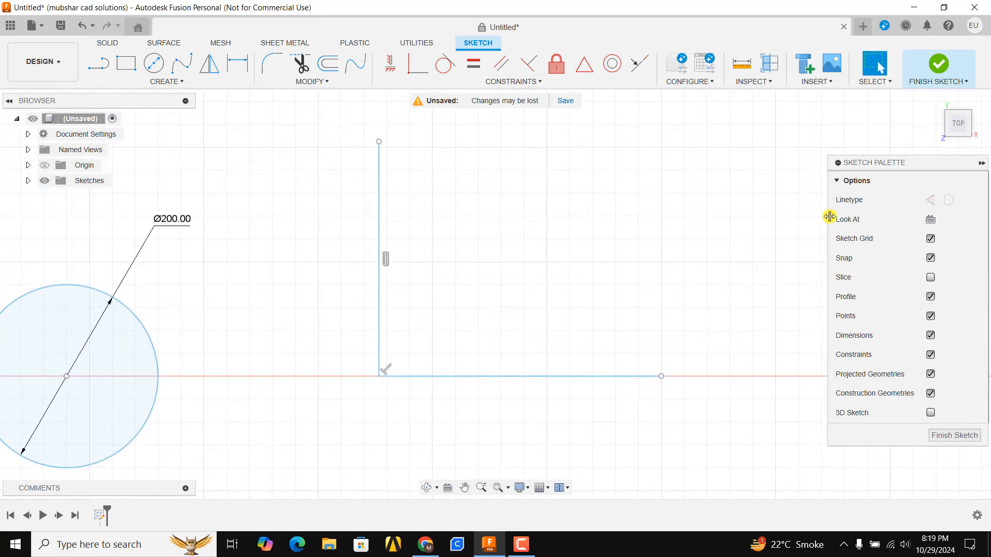
Step: Draw a 2-tangent circle inside the L shape, touching both its vertical and horizontal lines
key(c)
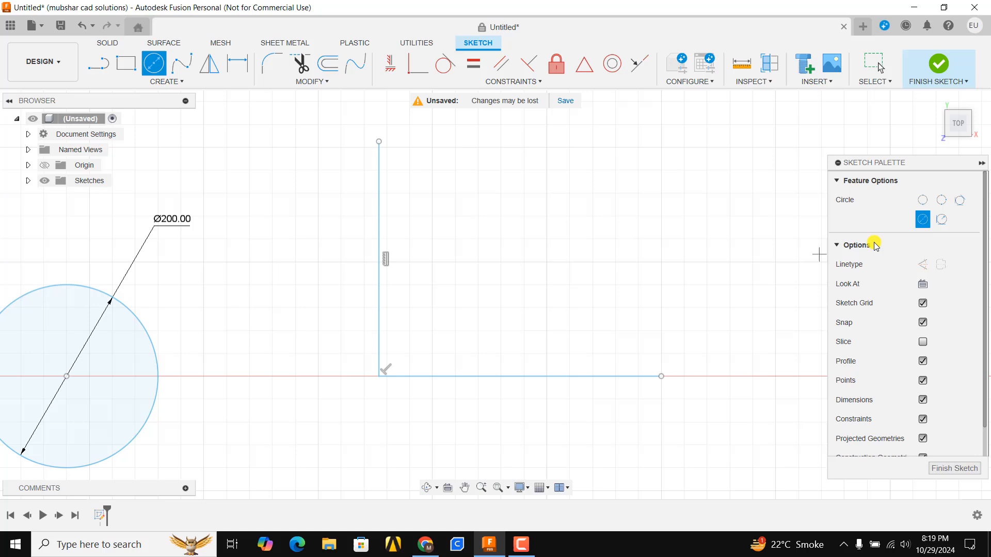
click(940, 220)
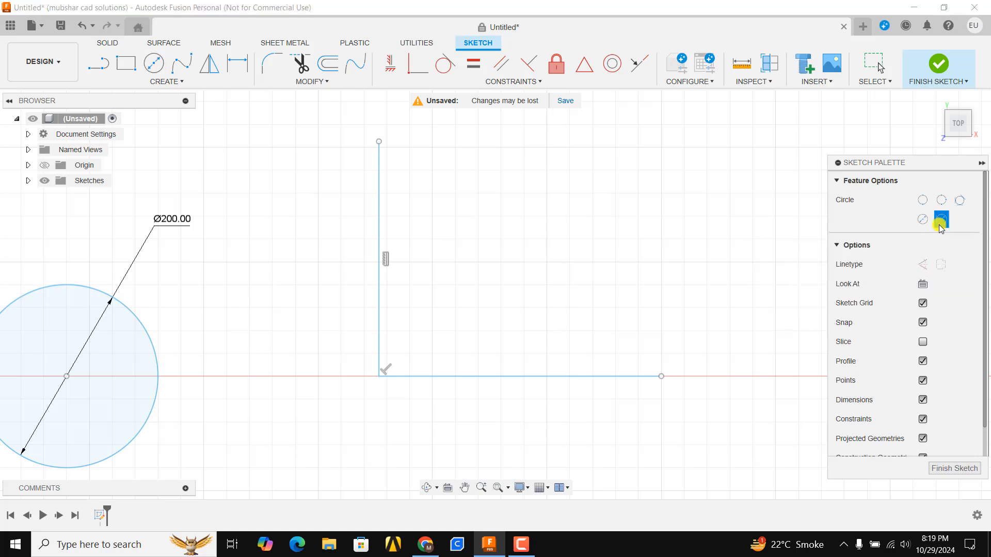
click(377, 258)
click(451, 377)
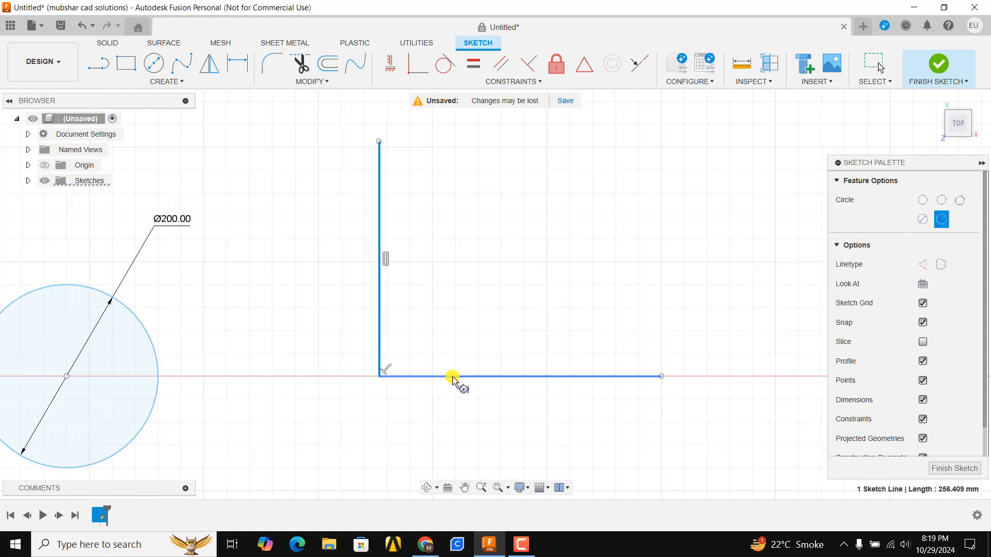
click(448, 258)
scroll(451, 367, down, 4)
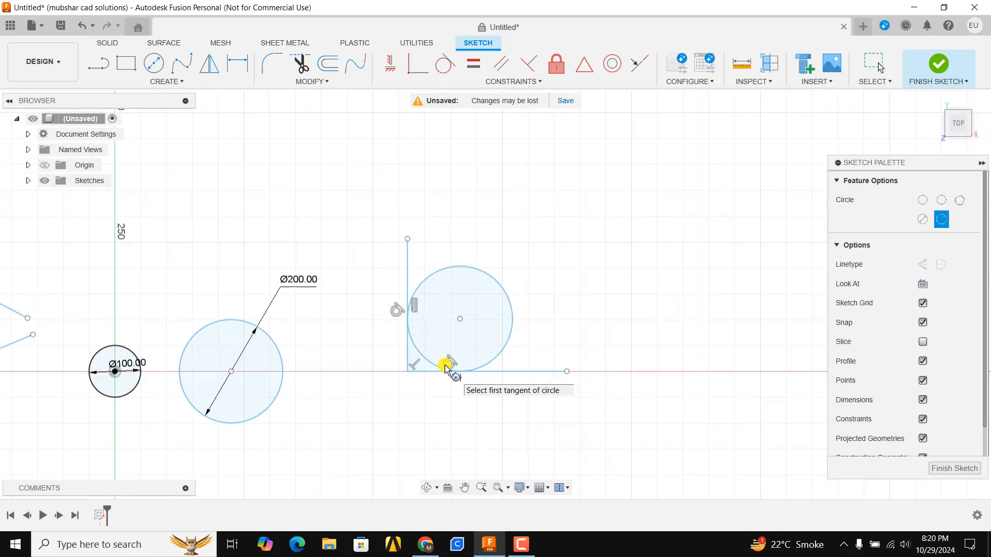
Step: Open the list of sketch creation tools
scroll(428, 370, down, 5)
middle_drag(382, 369, 498, 283)
scroll(490, 285, up, 3)
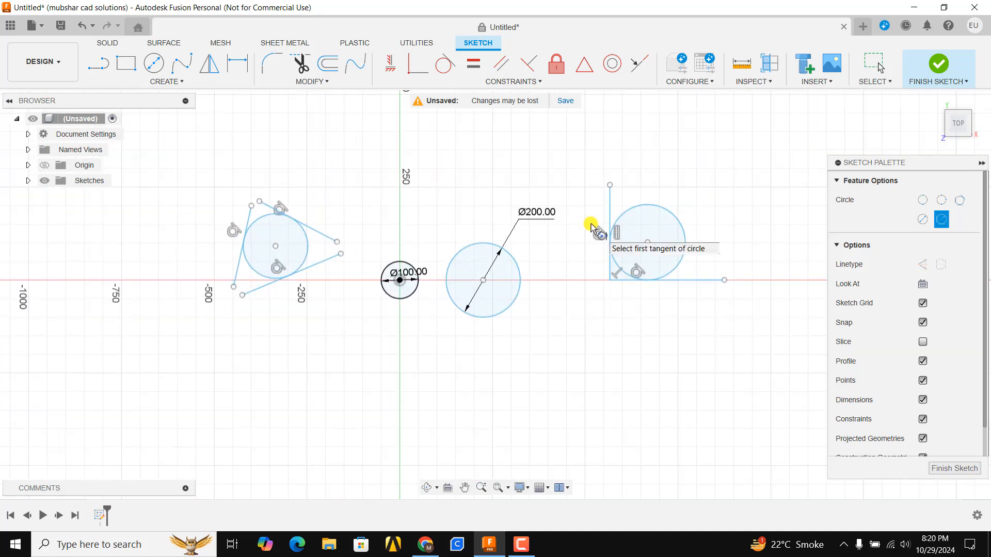
scroll(613, 197, up, 1)
scroll(614, 196, up, 1)
click(166, 81)
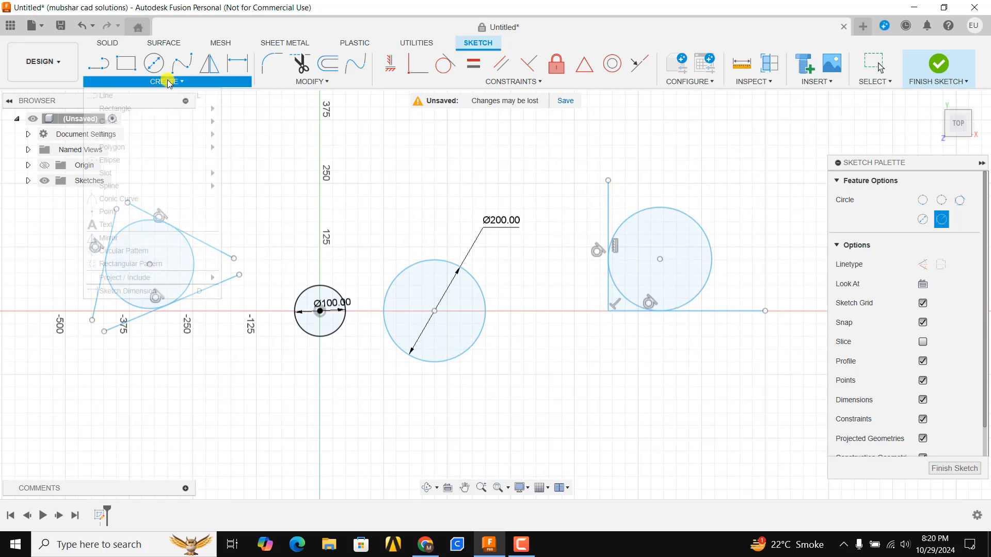